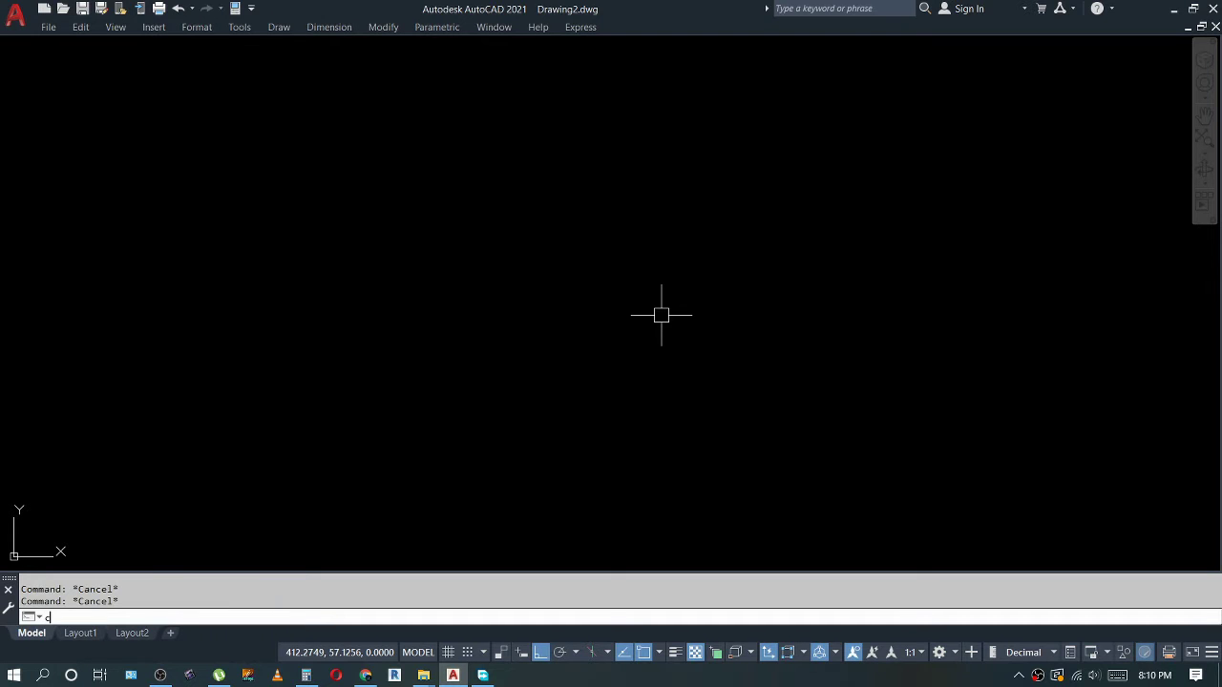
- Draw a circle with the default radius near the middle of the drawing
{"action": "key", "text": "Return"}
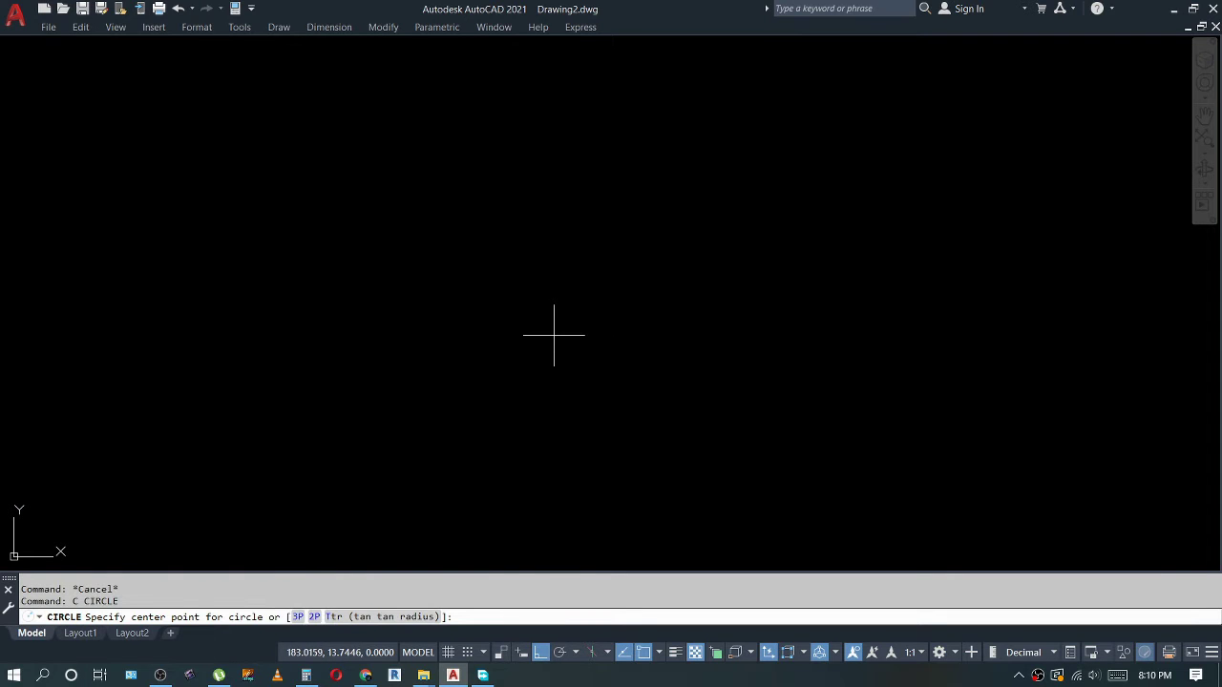
{"action": "left_click", "coordinate": [553, 336]}
{"action": "key", "text": "Return"}
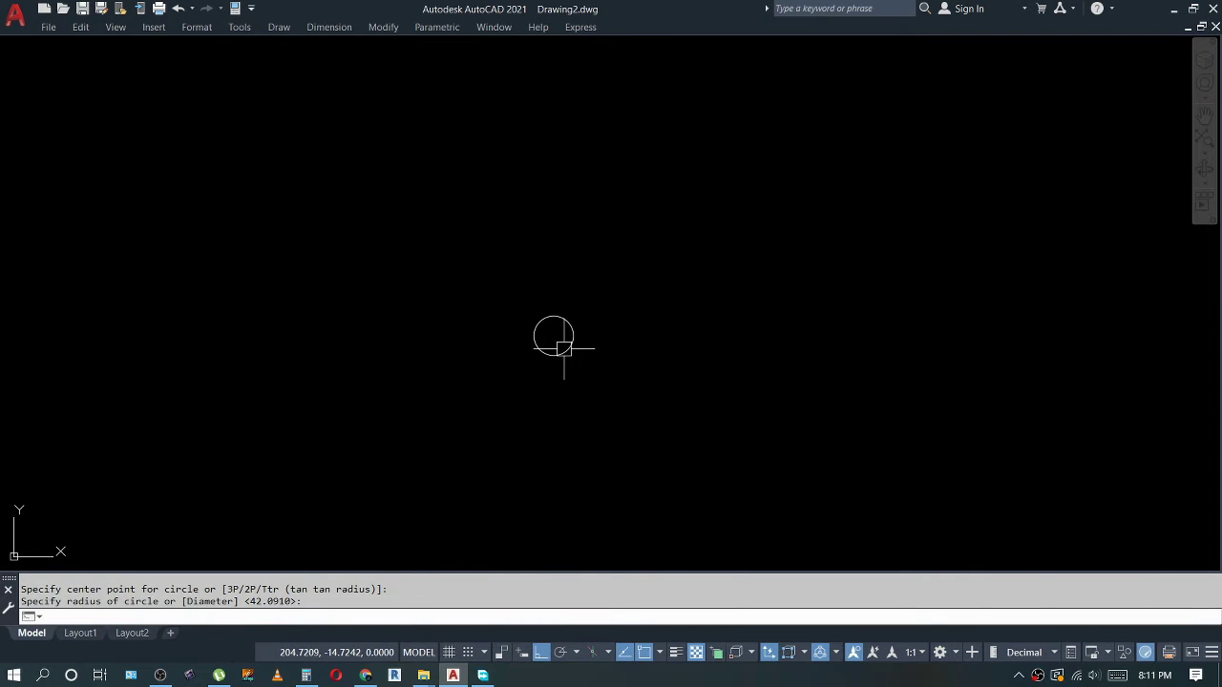
{"action": "scroll", "coordinate": [562, 342], "scroll_direction": "up", "scroll_amount": 3}
{"action": "middle_click_drag", "start_coordinate": [559, 333], "coordinate": [612, 350]}
{"action": "key", "text": "Escape"}
{"action": "key", "text": "Escape"}
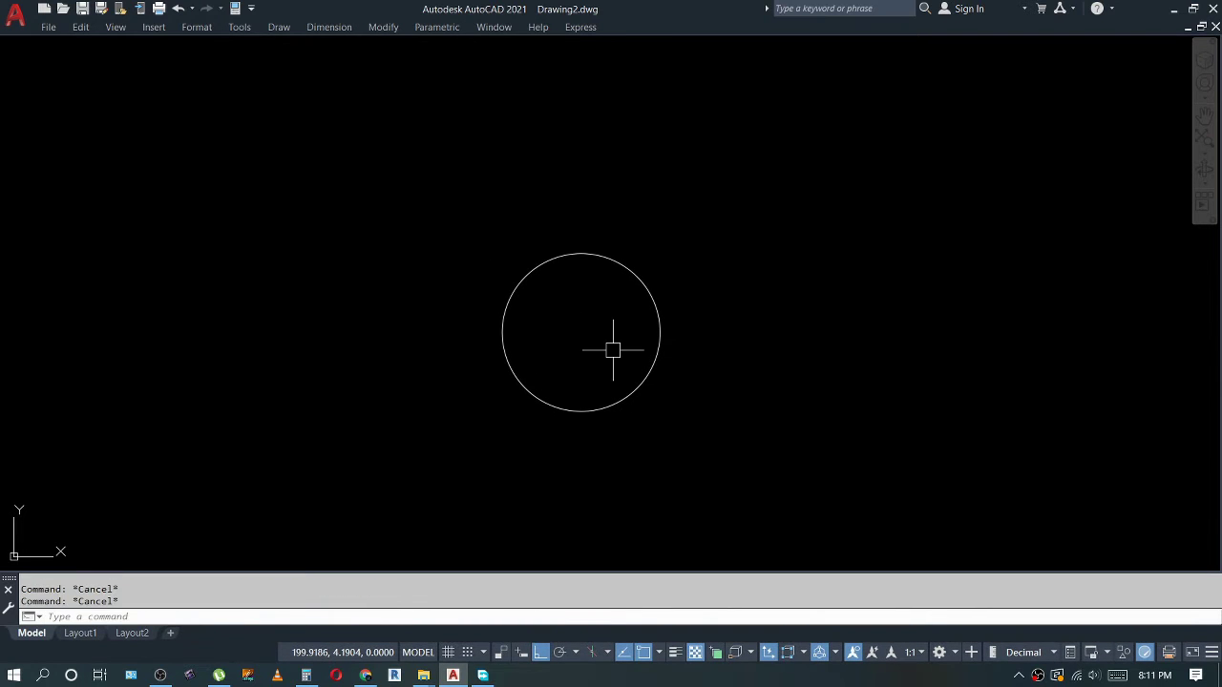
- Polar-array the circle around its bottom quadrant into a six-circle flower
{"action": "type", "text": "Ar"}
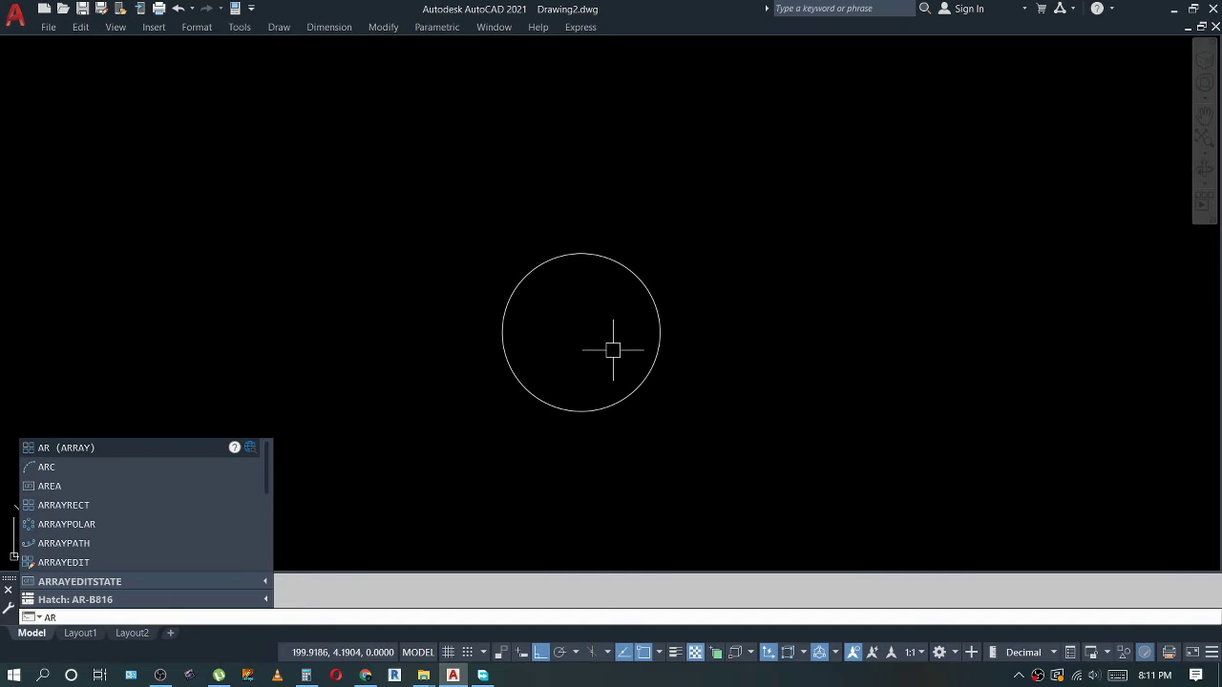
{"action": "left_click", "coordinate": [577, 410]}
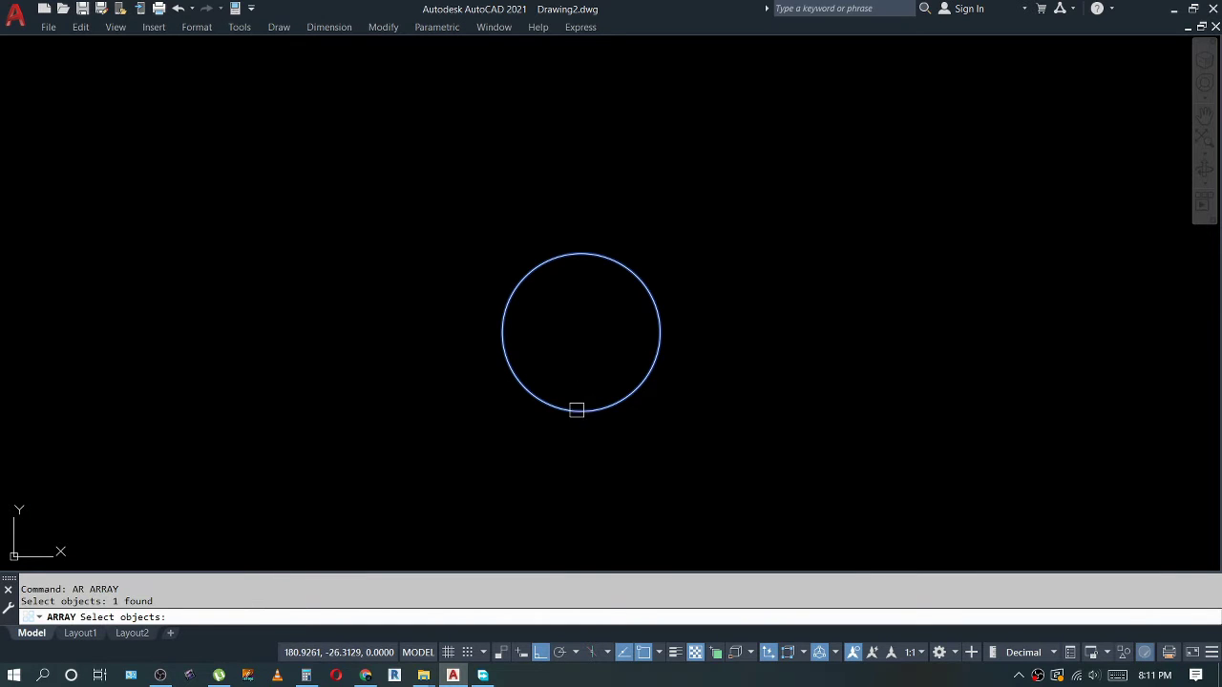
{"action": "key", "text": "Return"}
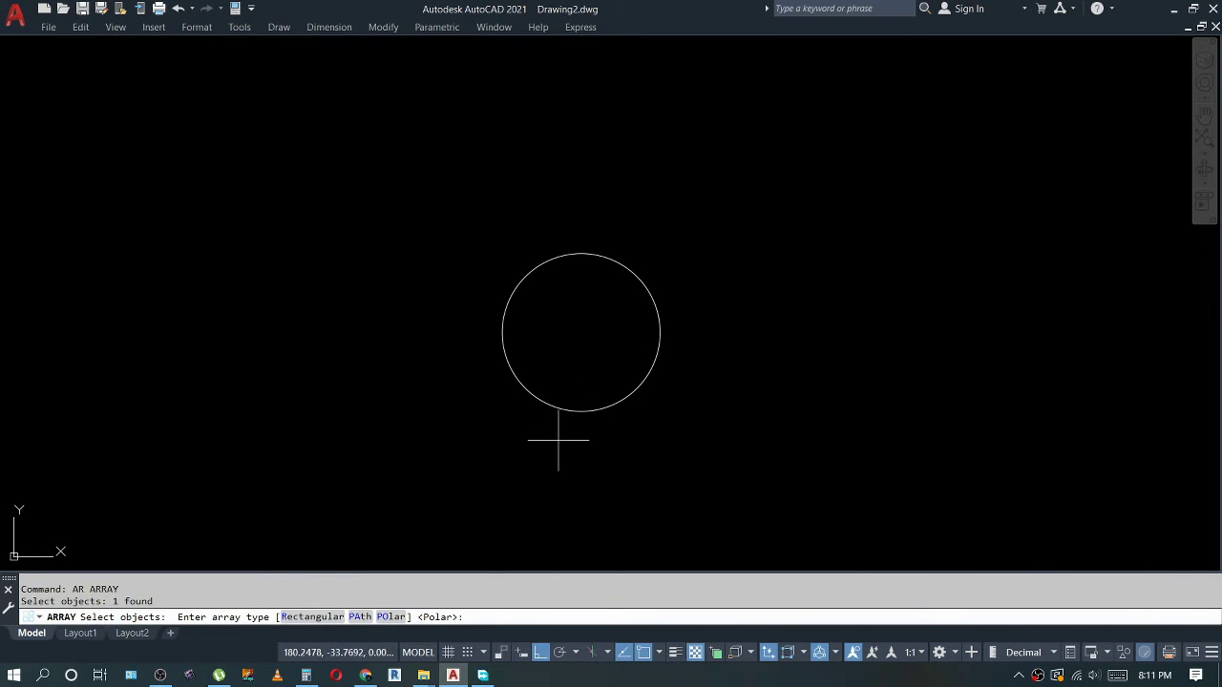
{"action": "left_click", "coordinate": [385, 618]}
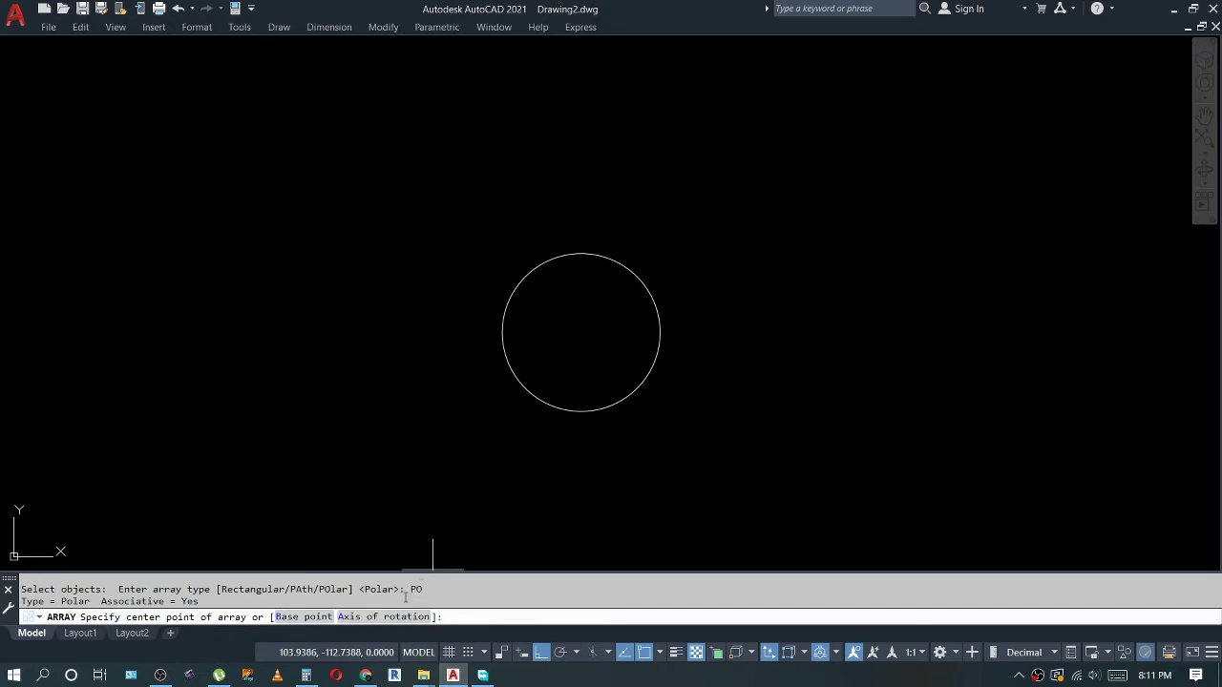
{"action": "left_click", "coordinate": [581, 412]}
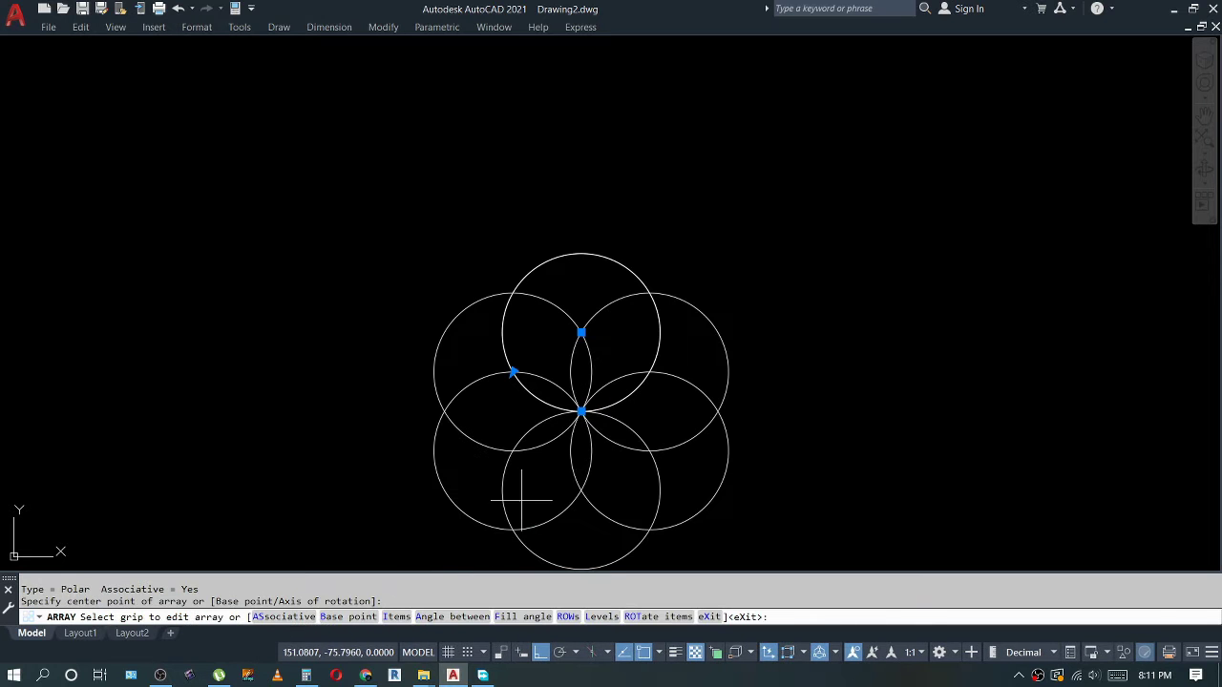
{"action": "scroll", "coordinate": [461, 382], "scroll_direction": "down", "scroll_amount": 3}
{"action": "key", "text": "Escape"}
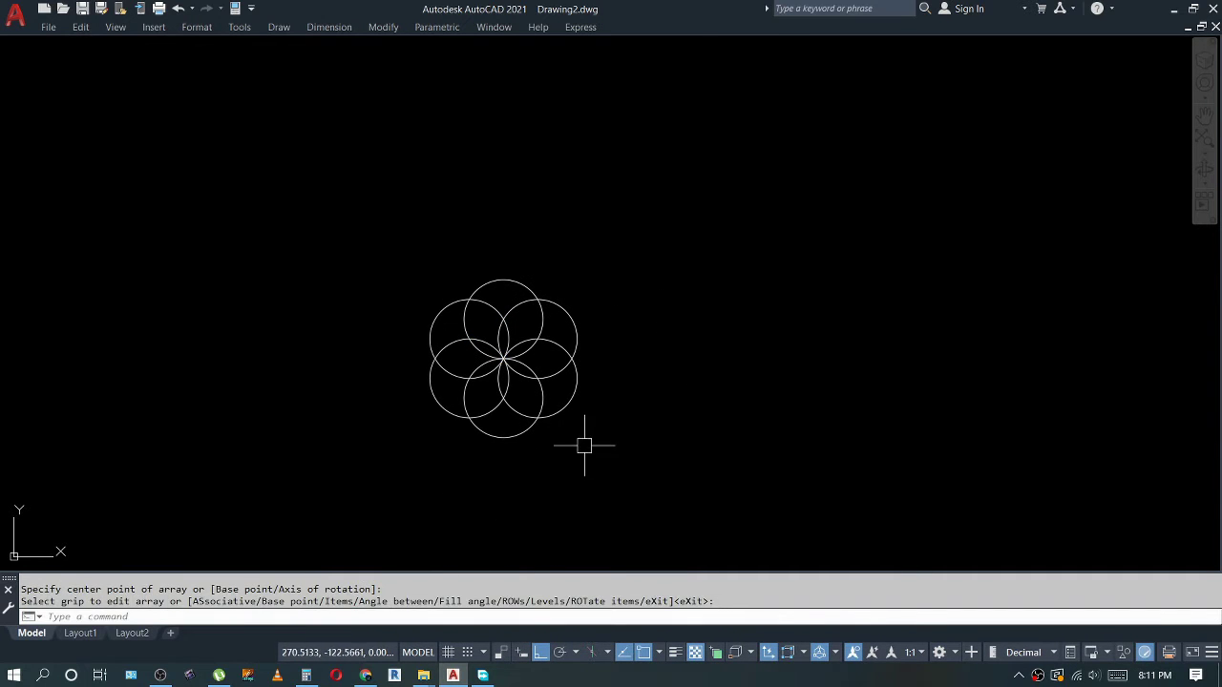
{"action": "scroll", "coordinate": [564, 420], "scroll_direction": "up", "scroll_amount": 3}
{"action": "middle_click_drag", "start_coordinate": [547, 428], "coordinate": [500, 436]}
{"action": "key", "text": "Escape"}
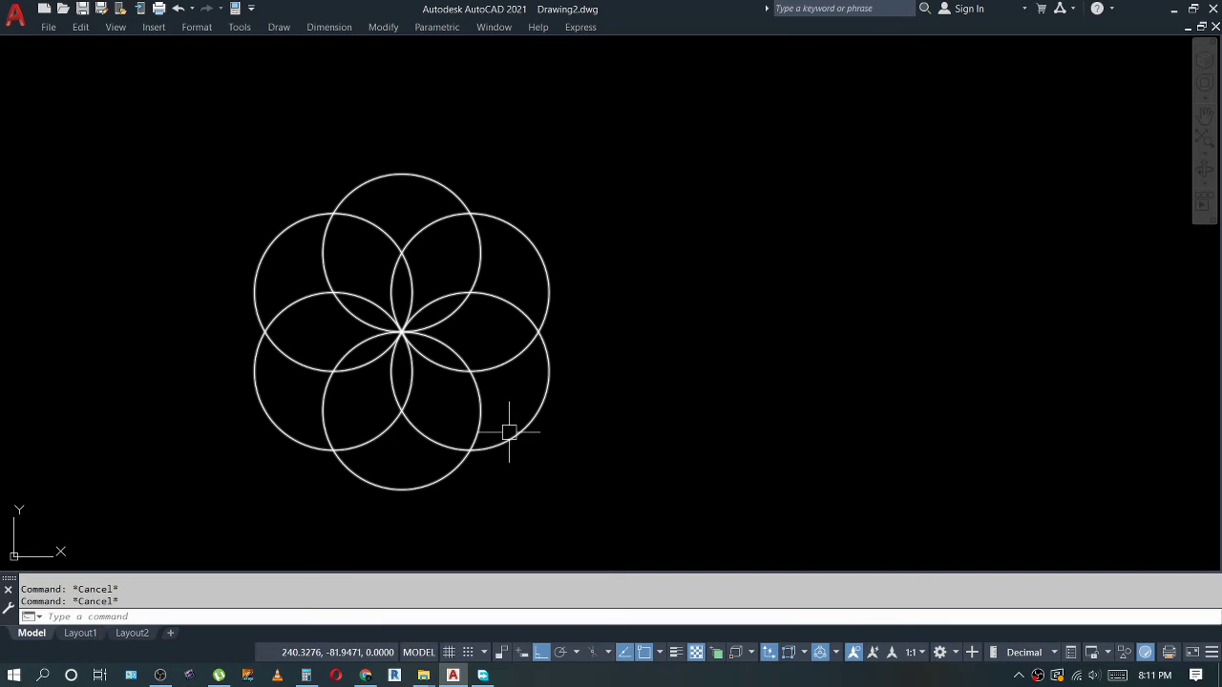
{"action": "type", "text": "c"}
{"action": "key", "text": "Return"}
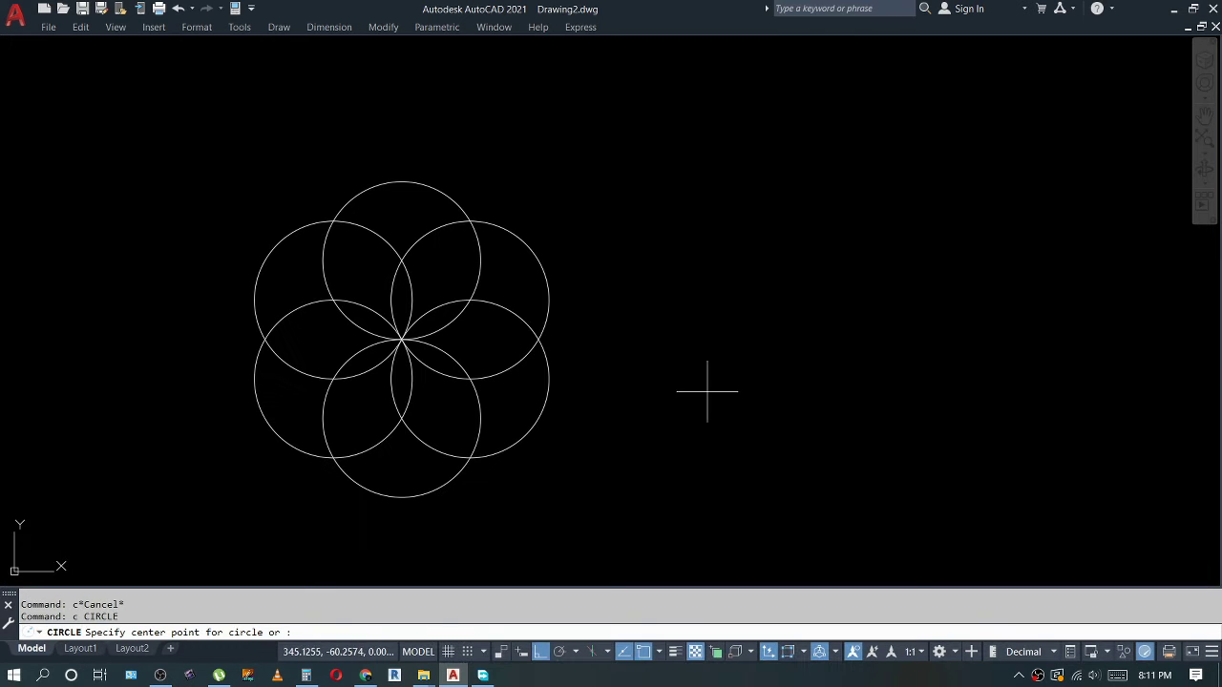
- Draw a second circle right of the flower and move it farther right
{"action": "left_click", "coordinate": [714, 365]}
{"action": "key", "text": "Escape"}
{"action": "middle_click_drag", "start_coordinate": [725, 380], "coordinate": [688, 379]}
{"action": "type", "text": "m"}
{"action": "key", "text": "Return"}
{"action": "left_click_drag", "start_coordinate": [684, 406], "coordinate": [668, 439]}
{"action": "left_click", "coordinate": [671, 442]}
{"action": "key", "text": "Return"}
{"action": "left_click", "coordinate": [676, 442]}
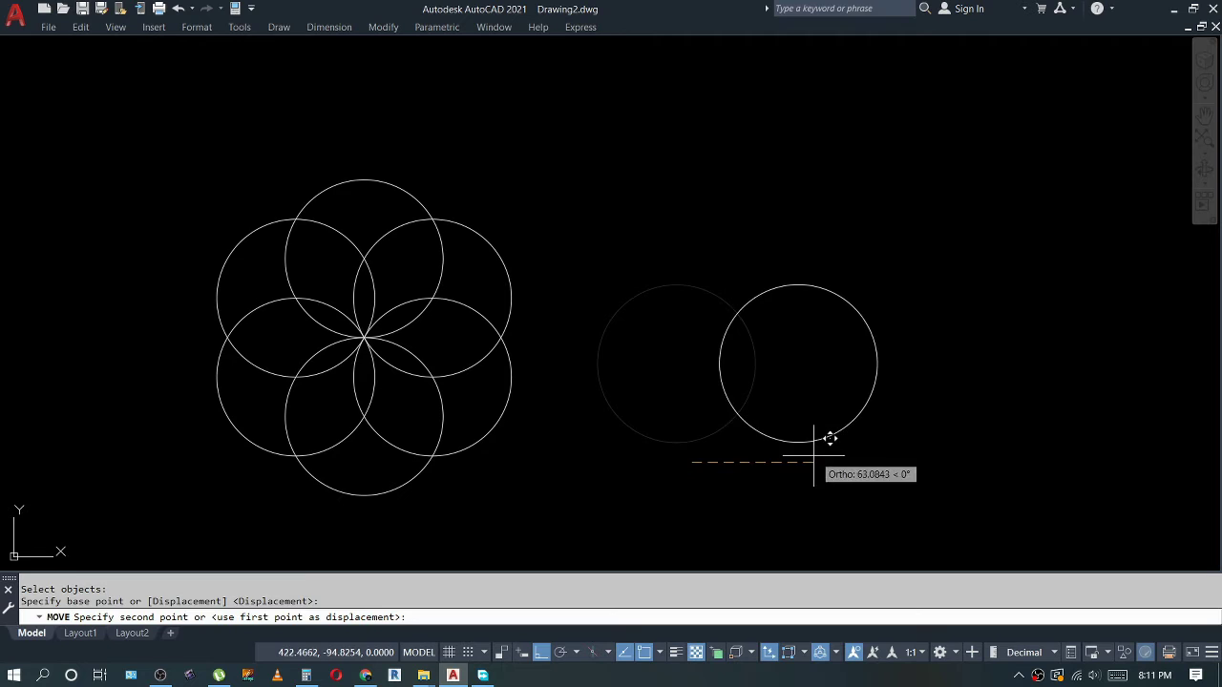
{"action": "left_click", "coordinate": [793, 436]}
{"action": "middle_click_drag", "start_coordinate": [798, 438], "coordinate": [692, 440]}
{"action": "key", "text": "Escape"}
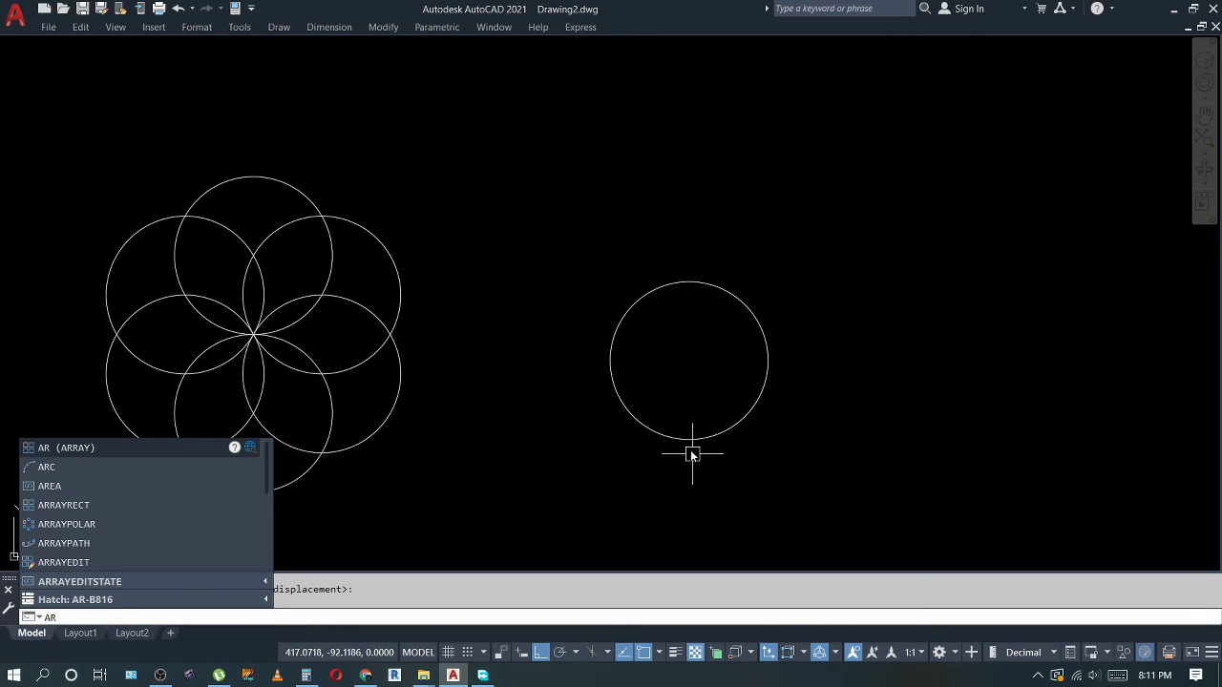
- Polar-array the new circle around a point on its edge with 15 items
{"action": "key", "text": "Return"}
{"action": "left_click", "coordinate": [693, 439]}
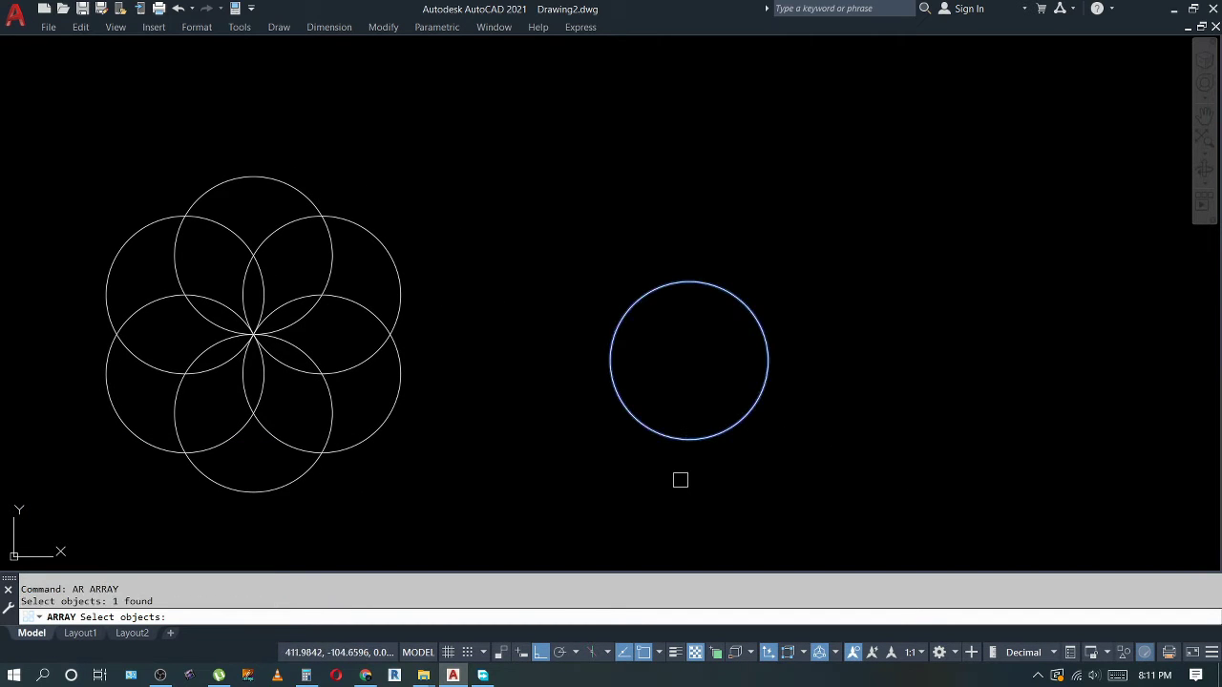
{"action": "key", "text": "Return"}
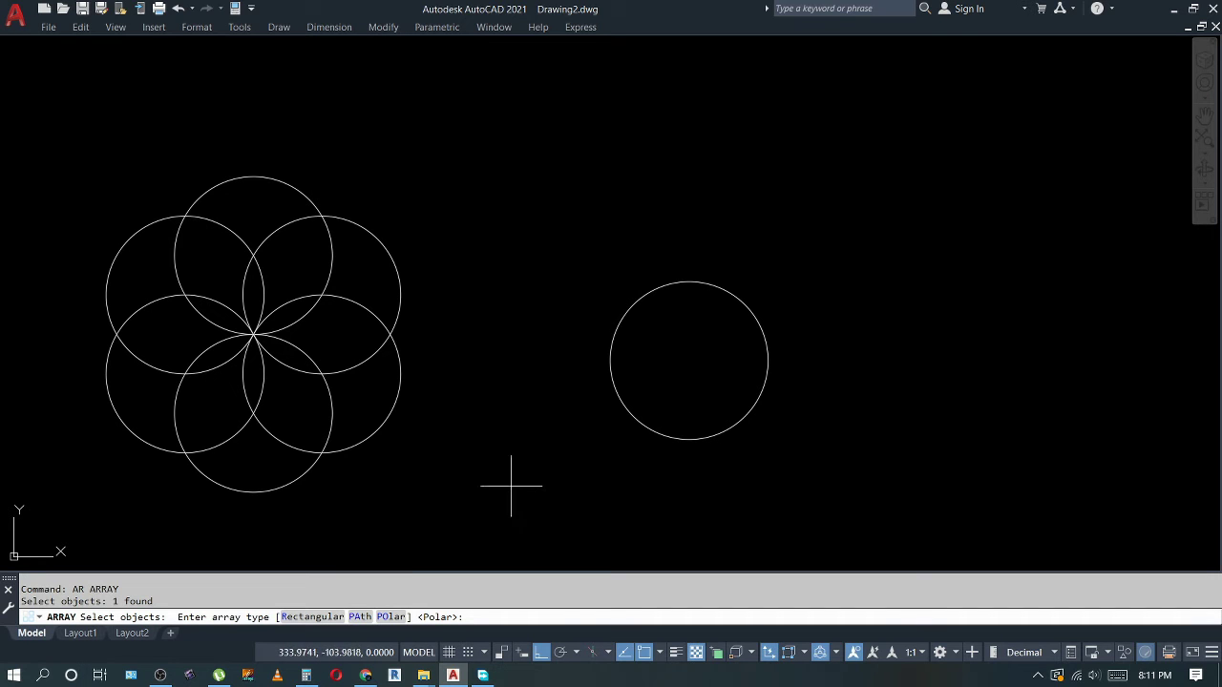
{"action": "left_click", "coordinate": [389, 617]}
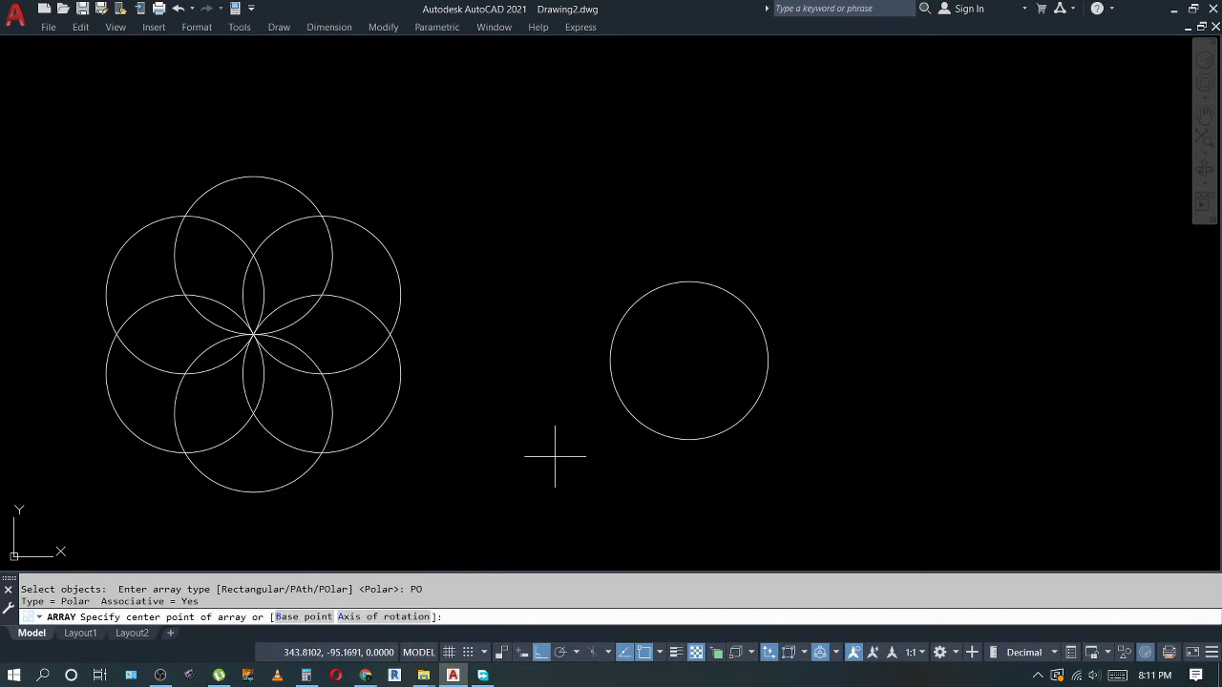
{"action": "left_click", "coordinate": [614, 399]}
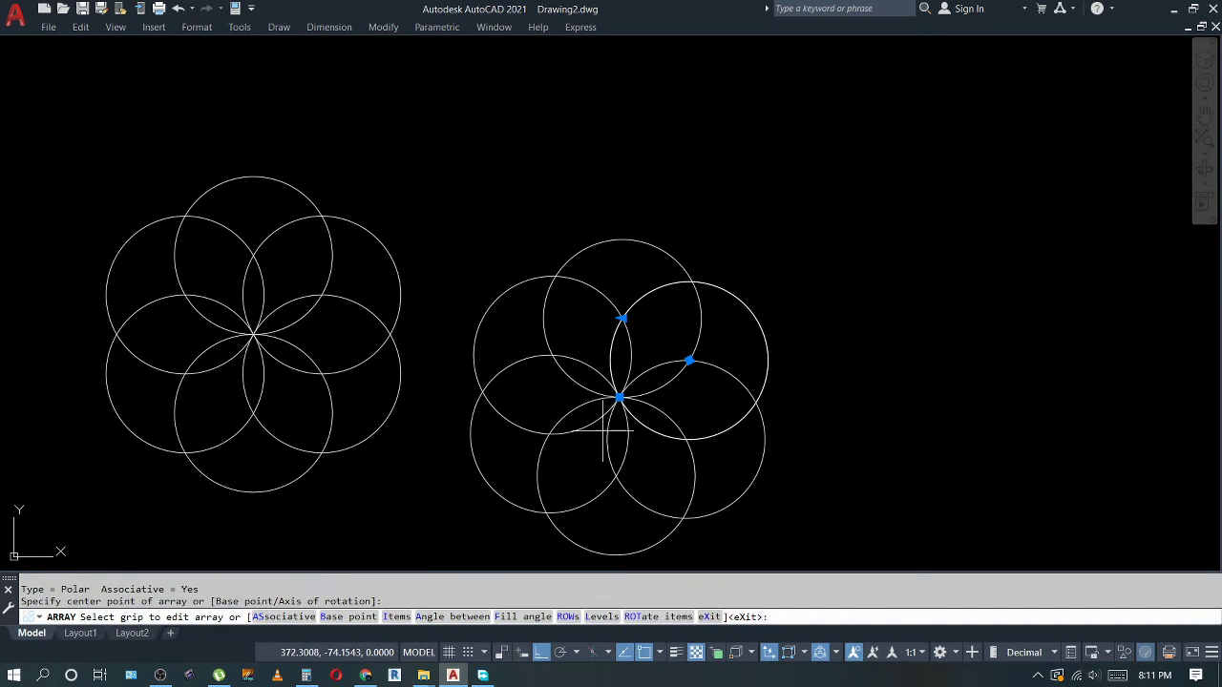
{"action": "left_click", "coordinate": [396, 616]}
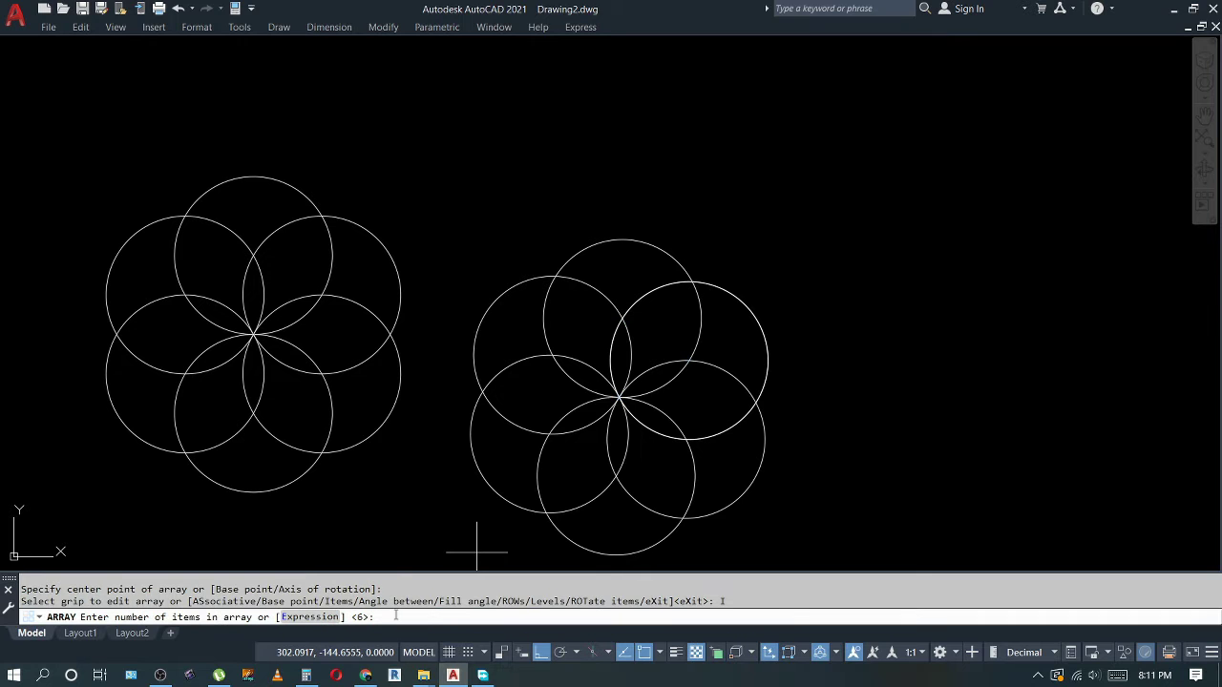
{"action": "type", "text": "15"}
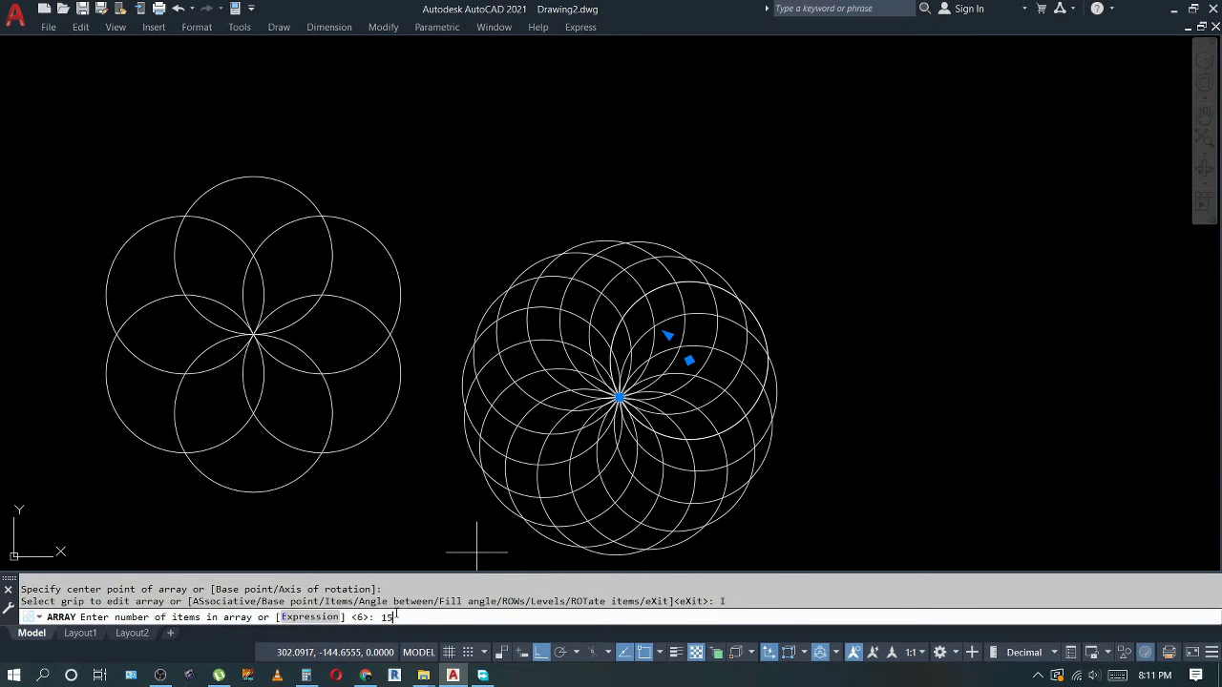
{"action": "key", "text": "Return"}
- Start moving the rosette, then cancel the move
{"action": "key", "text": "Return"}
{"action": "key", "text": "Escape"}
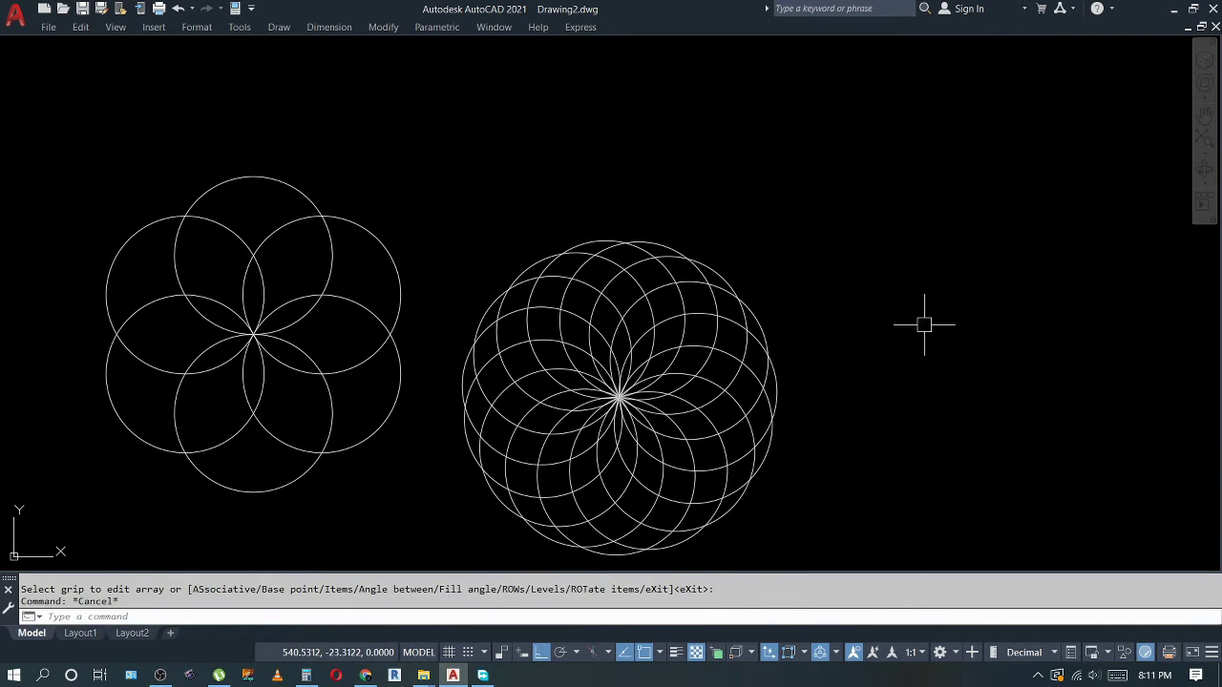
{"action": "type", "text": "m"}
{"action": "key", "text": "Return"}
{"action": "left_click", "coordinate": [738, 355]}
- Zoom and pan the view to frame both the flower and the rosette
{"action": "key", "text": "Return"}
{"action": "left_click", "coordinate": [893, 364]}
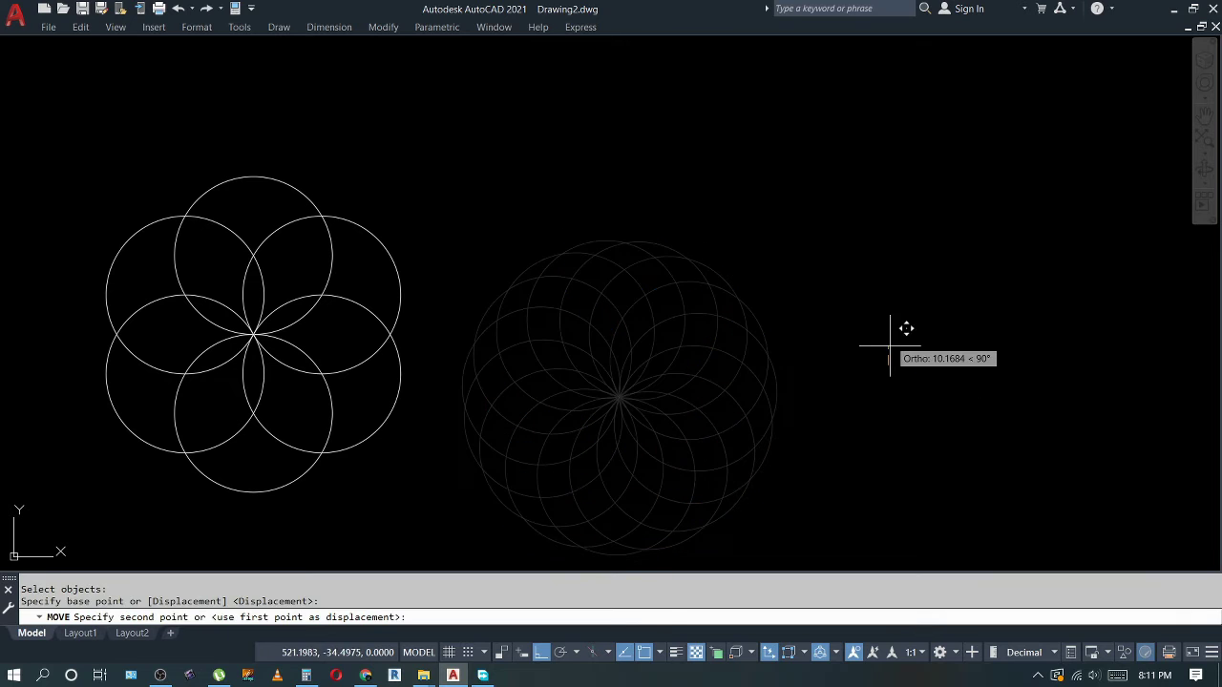
{"action": "key", "text": "Escape"}
{"action": "scroll", "coordinate": [884, 347], "scroll_direction": "down", "scroll_amount": 3}
{"action": "middle_click_drag", "start_coordinate": [884, 346], "coordinate": [590, 344]}
{"action": "key", "text": "Escape"}
{"action": "type", "text": "z"}
{"action": "key", "text": "Return"}
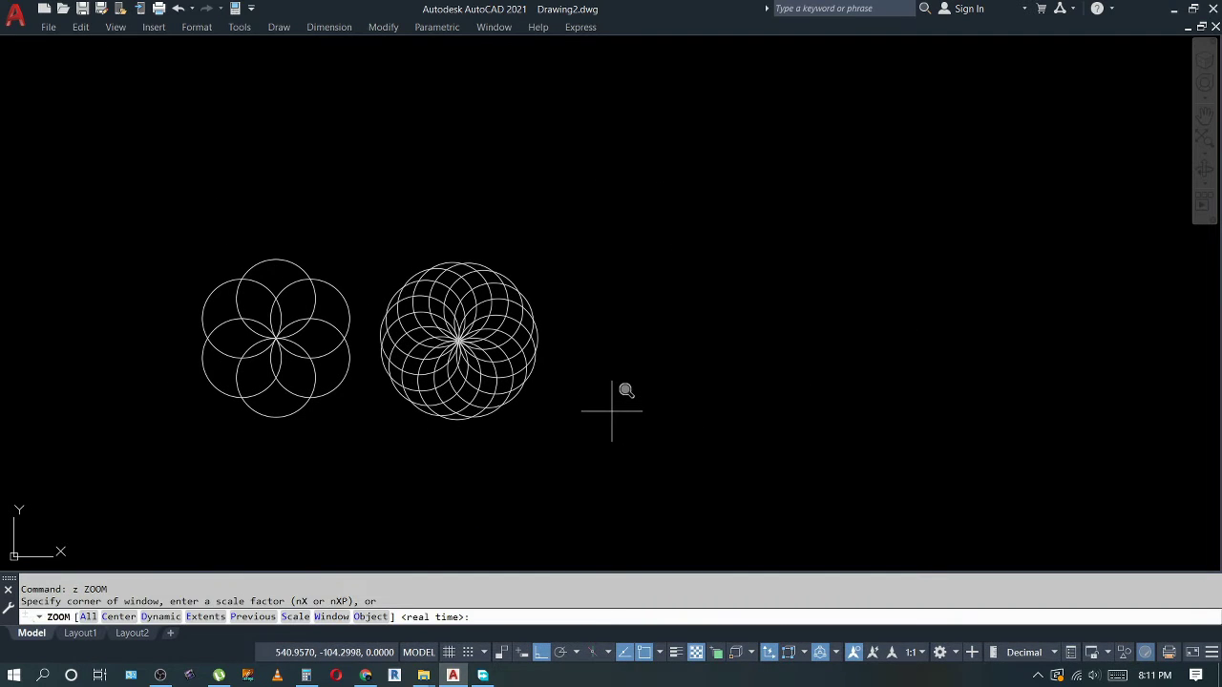
{"action": "key", "text": "Return"}
{"action": "key", "text": "Escape"}
{"action": "key", "text": "Return"}
{"action": "key", "text": "Return"}
{"action": "key", "text": "Escape"}
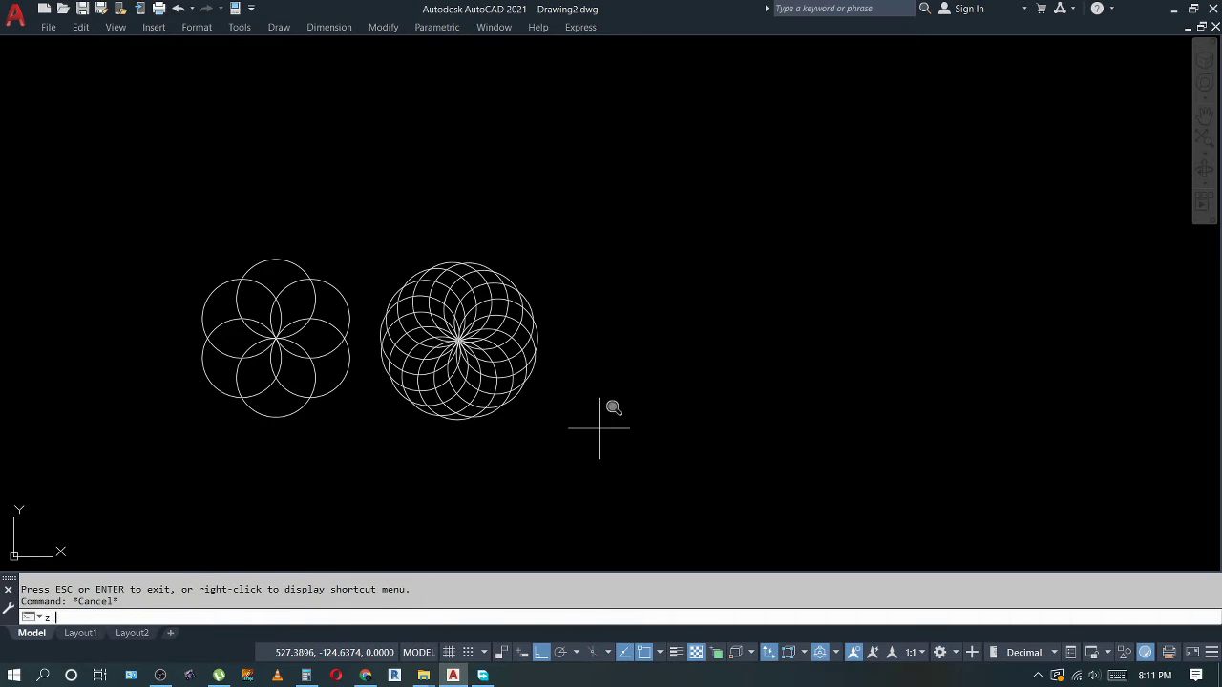
{"action": "key", "text": "Return"}
{"action": "key", "text": "Return"}
{"action": "left_click_drag", "start_coordinate": [592, 429], "coordinate": [673, 210]}
{"action": "left_click_drag", "start_coordinate": [547, 403], "coordinate": [554, 407]}
{"action": "key", "text": "Escape"}
{"action": "key", "text": "Return"}
{"action": "key", "text": "Return"}
{"action": "middle_click_drag", "start_coordinate": [555, 408], "coordinate": [565, 415]}
{"action": "key", "text": "Escape"}
- Draw a default-radius circle to the right of the rosette
{"action": "type", "text": "c"}
{"action": "key", "text": "Return"}
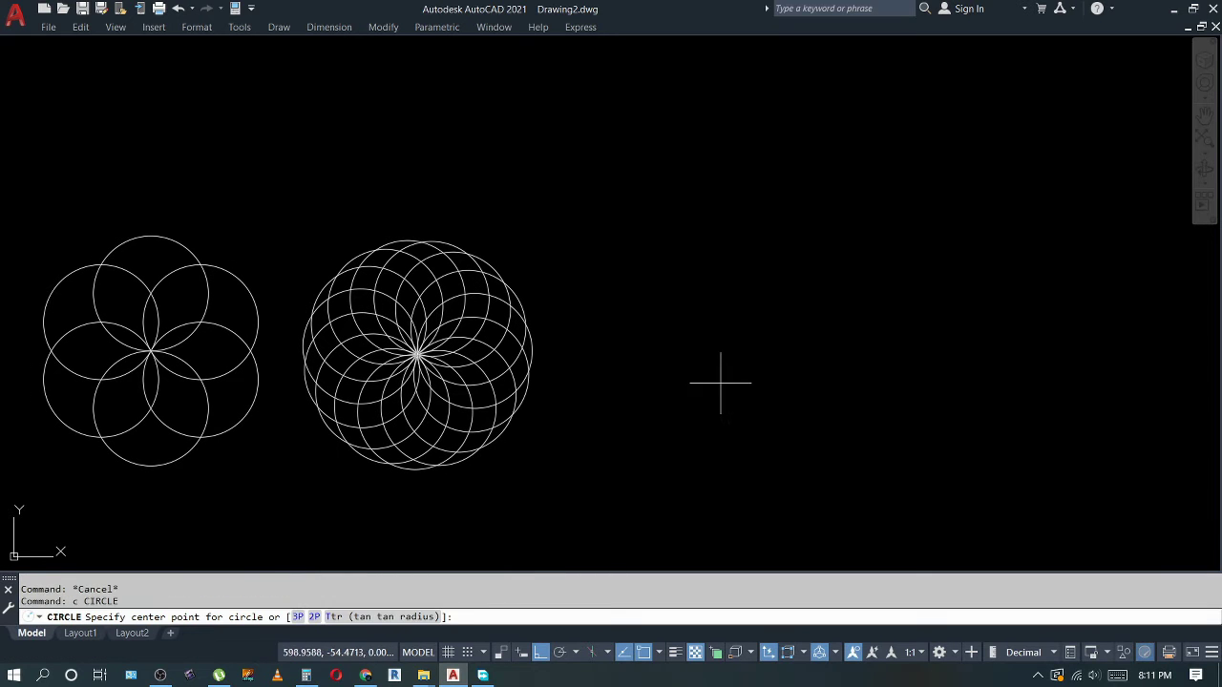
{"action": "left_click", "coordinate": [722, 368]}
{"action": "key", "text": "Return"}
{"action": "key", "text": "Escape"}
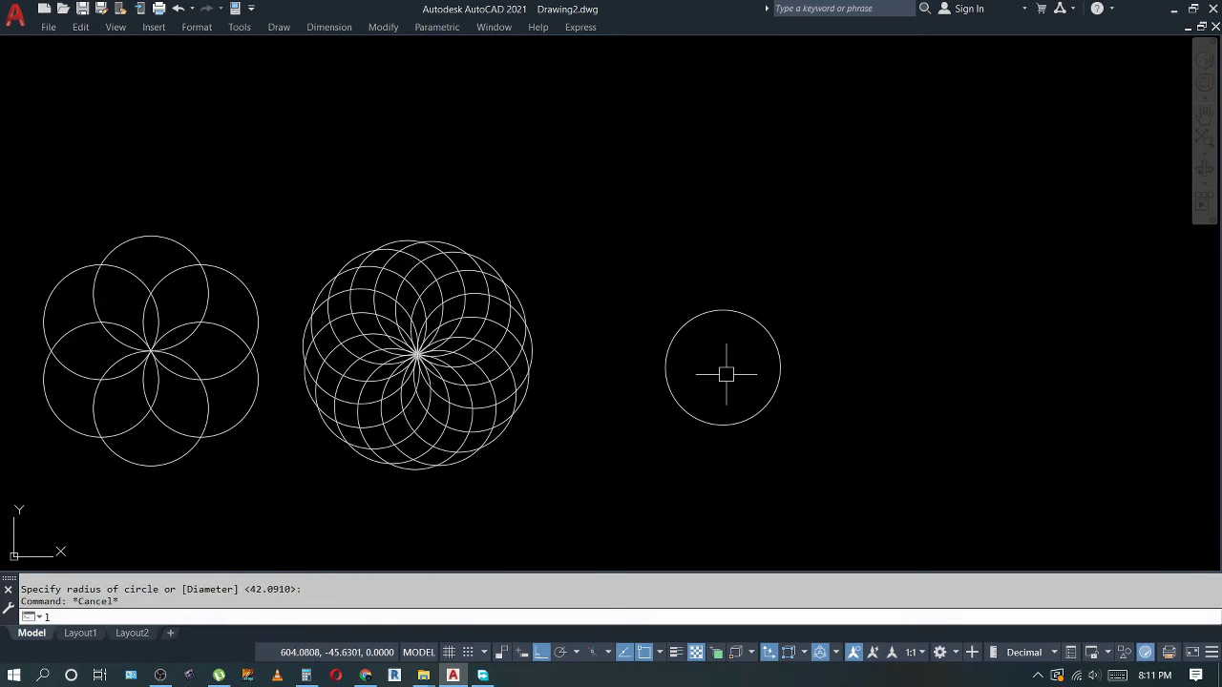
- Draw lines forming a diamond through the circle's four quadrants
{"action": "key", "text": "Return"}
{"action": "left_click", "coordinate": [665, 368]}
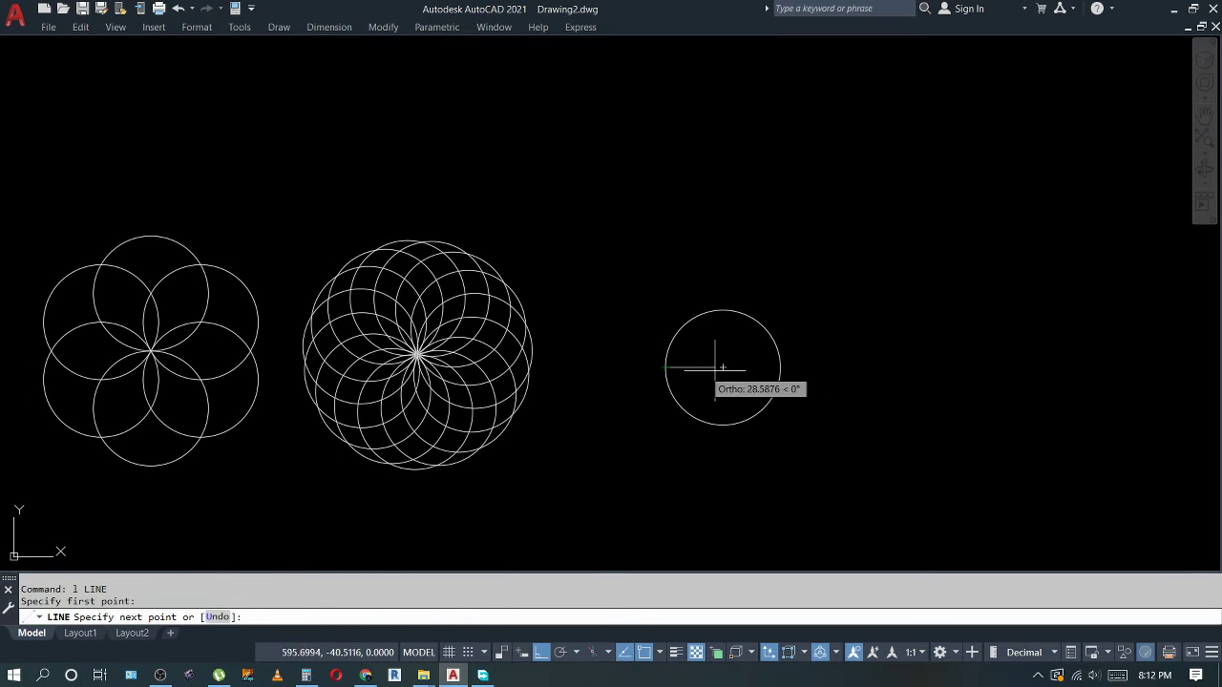
{"action": "left_click", "coordinate": [780, 368]}
{"action": "left_click", "coordinate": [723, 310]}
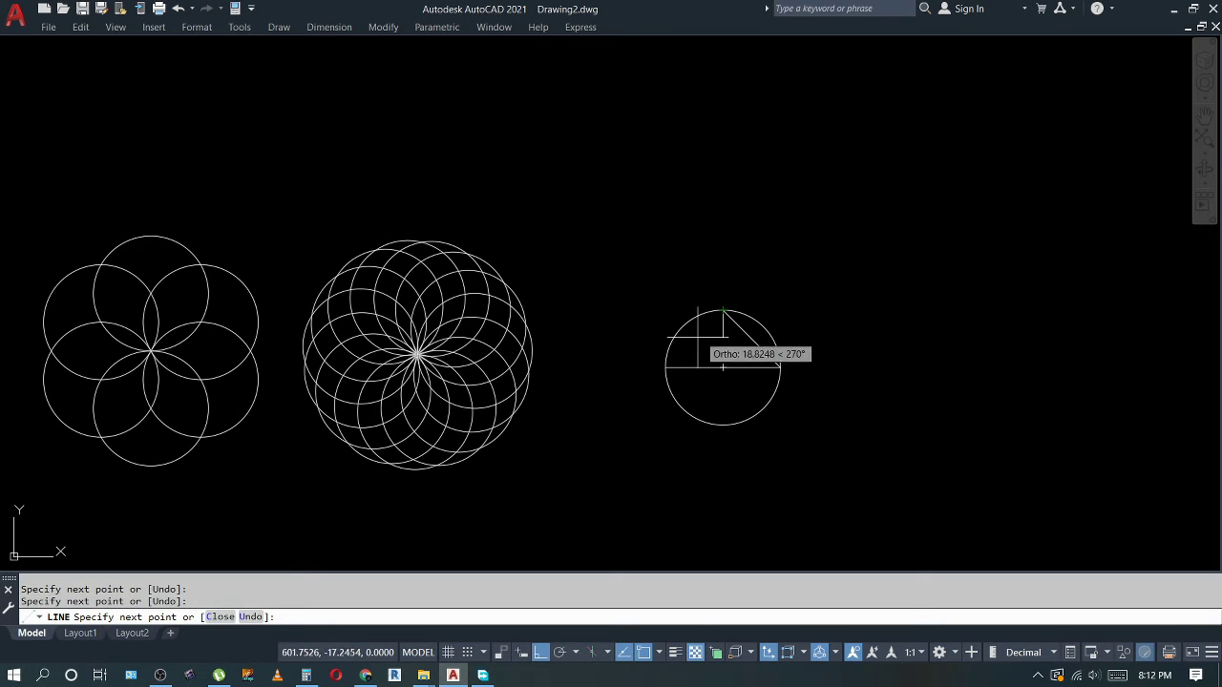
{"action": "left_click", "coordinate": [674, 371]}
{"action": "left_click", "coordinate": [722, 425]}
{"action": "left_click", "coordinate": [722, 367]}
{"action": "left_click", "coordinate": [781, 367]}
{"action": "key", "text": "Escape"}
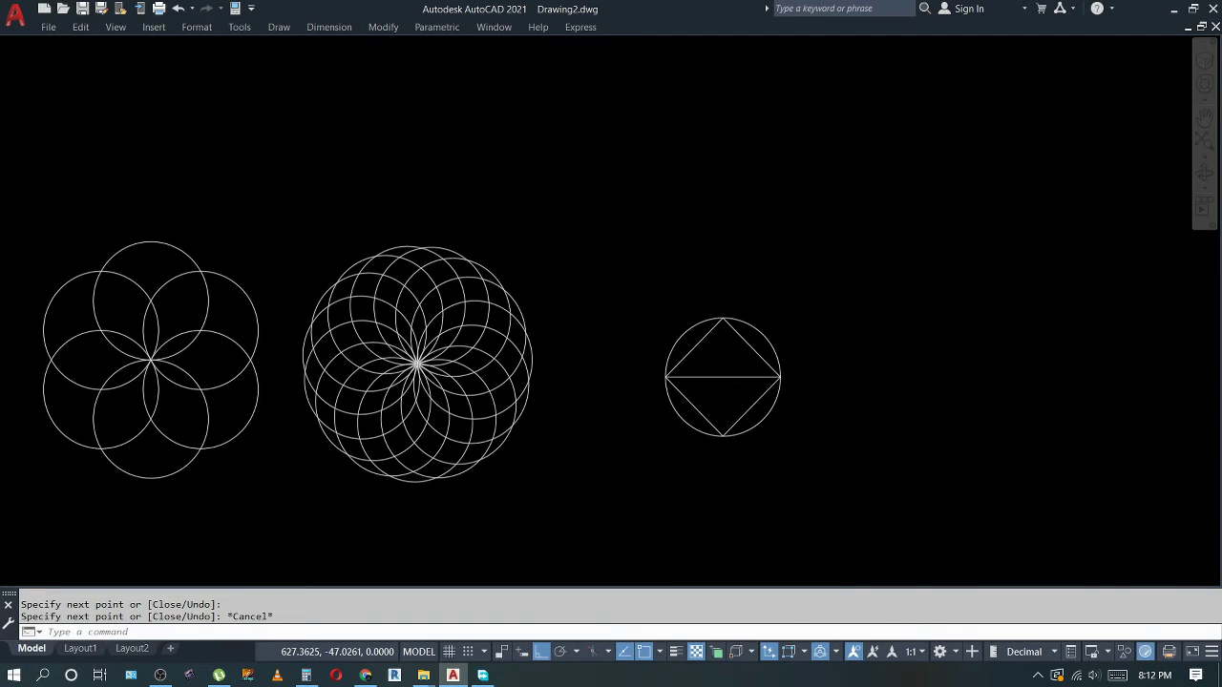
- Polar-array the circle and diamond about the circle's centre to form a star
{"action": "type", "text": "ar"}
{"action": "key", "text": "Return"}
{"action": "left_click", "coordinate": [803, 290]}
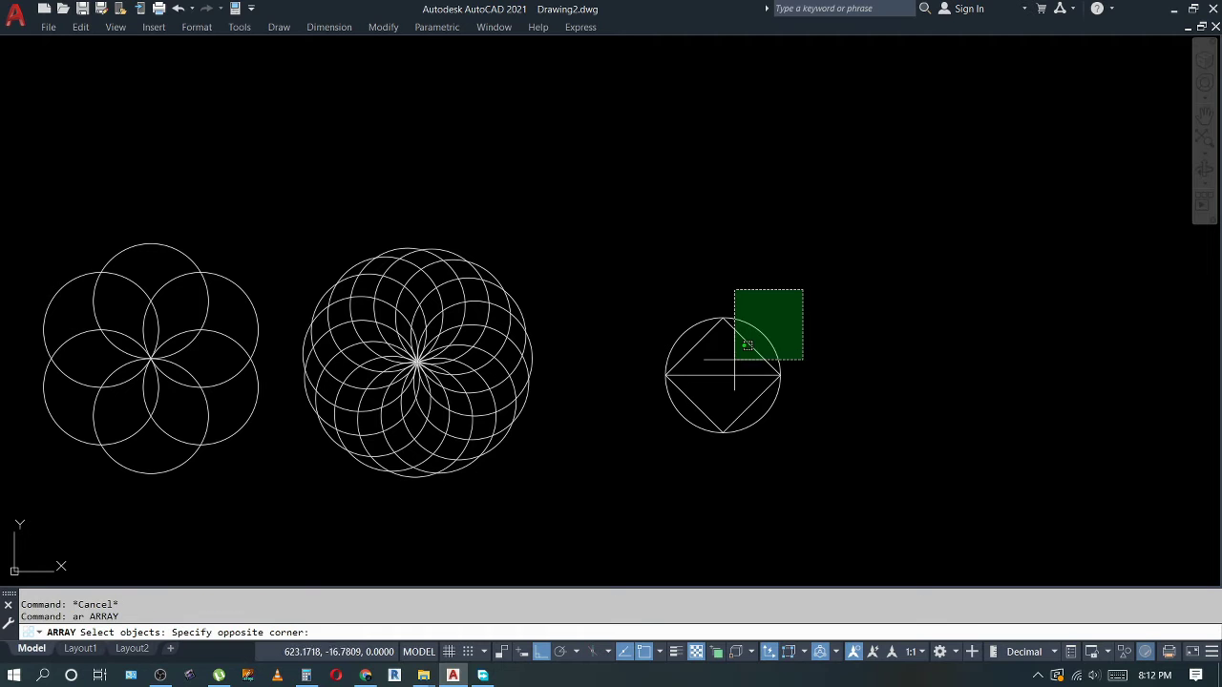
{"action": "left_click", "coordinate": [669, 426]}
{"action": "key", "text": "Return"}
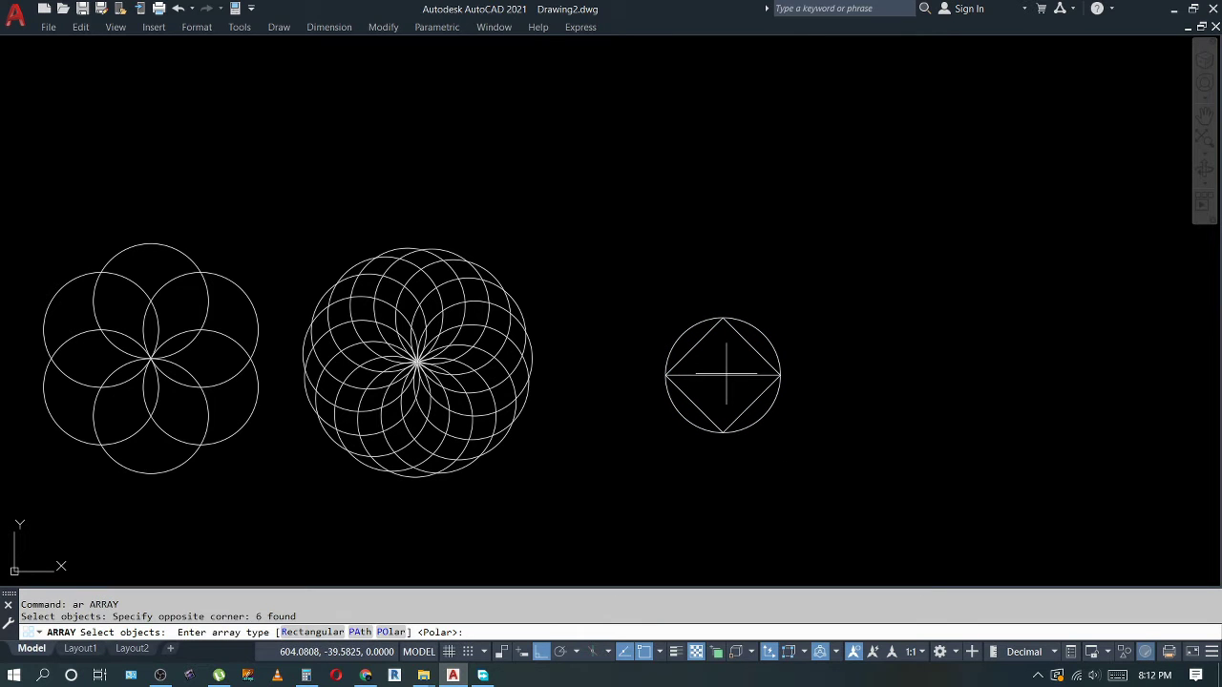
{"action": "key", "text": "Return"}
{"action": "left_click", "coordinate": [722, 375]}
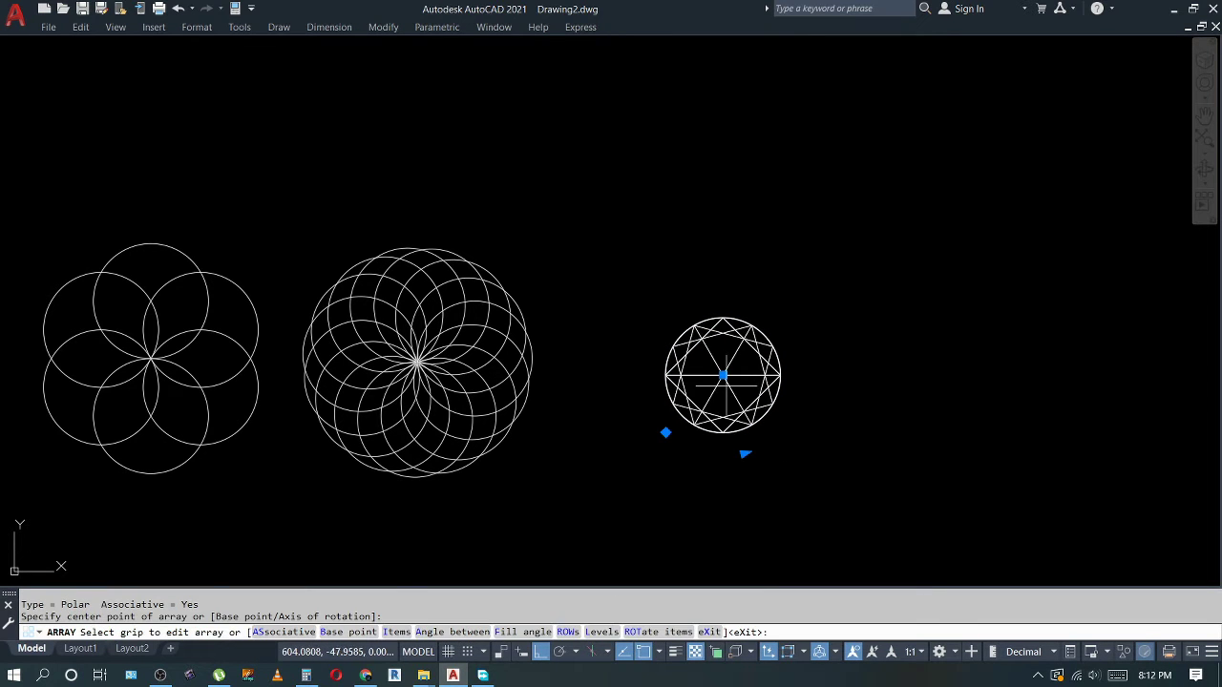
{"action": "key", "text": "Return"}
{"action": "key", "text": "Escape"}
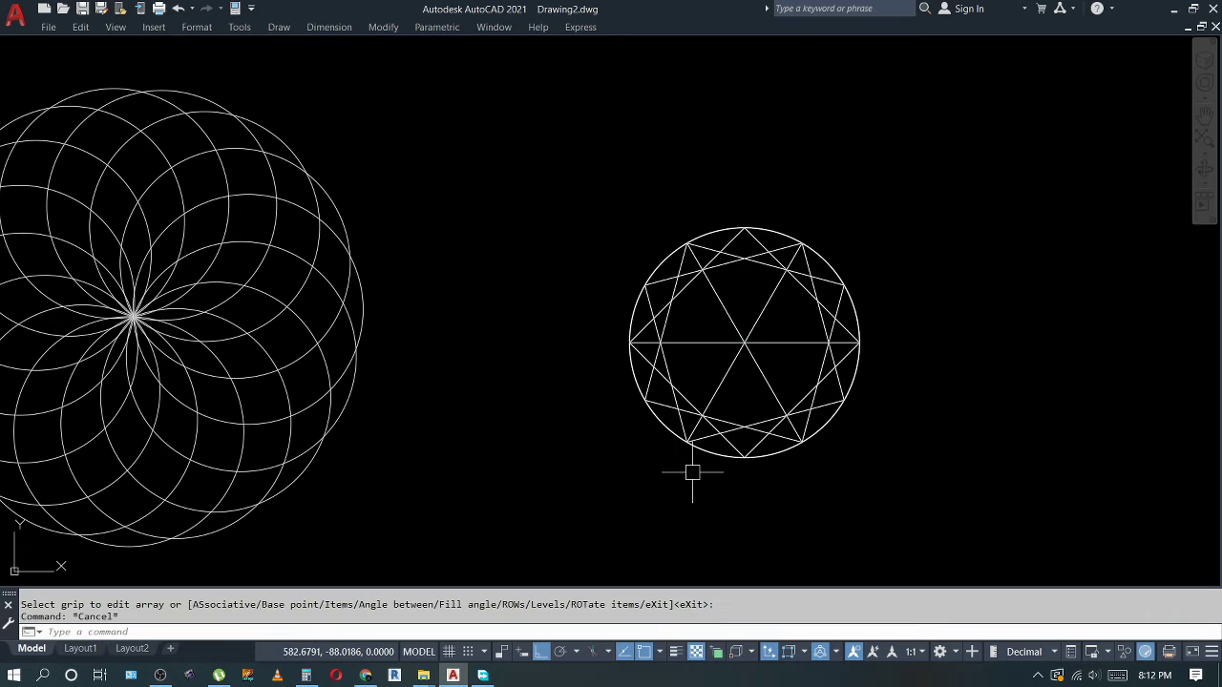
{"action": "key", "text": "Escape"}
- Scale the star-in-circle pattern by 2 about its centre and reframe the view
{"action": "type", "text": "c"}
{"action": "key", "text": "Return"}
{"action": "left_click", "coordinate": [832, 309]}
{"action": "left_click", "coordinate": [622, 491]}
{"action": "key", "text": "Return"}
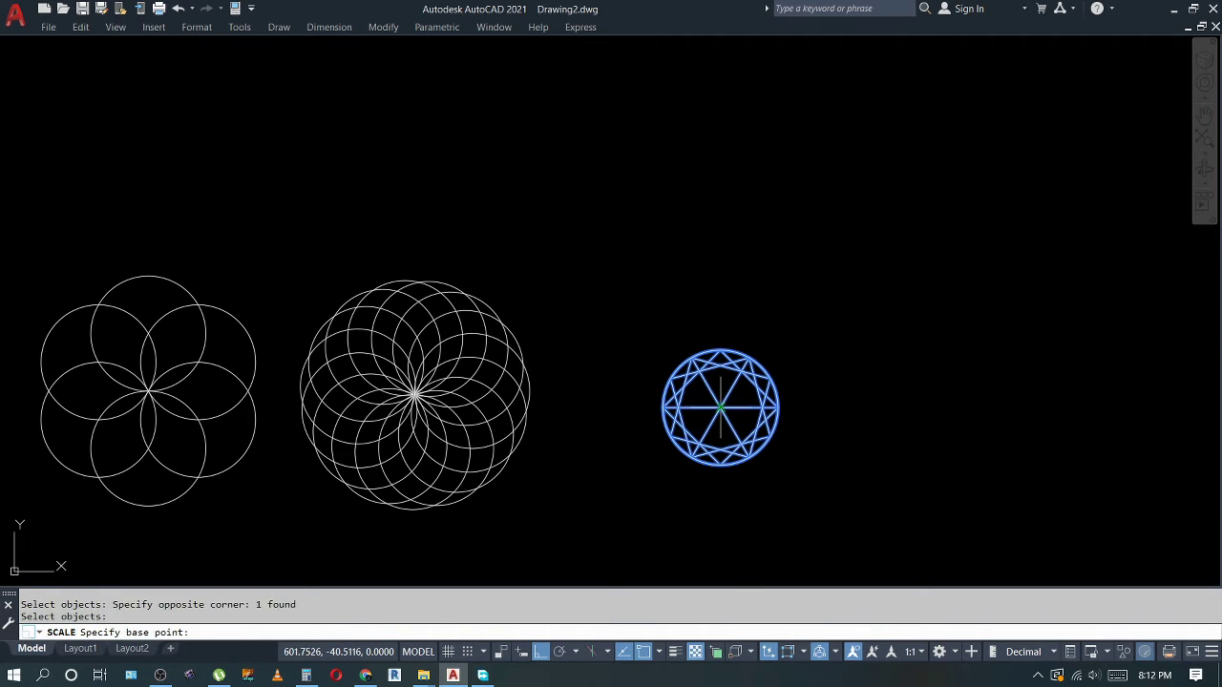
{"action": "left_click", "coordinate": [721, 408]}
{"action": "type", "text": "2"}
{"action": "key", "text": "Return"}
{"action": "key", "text": "Escape"}
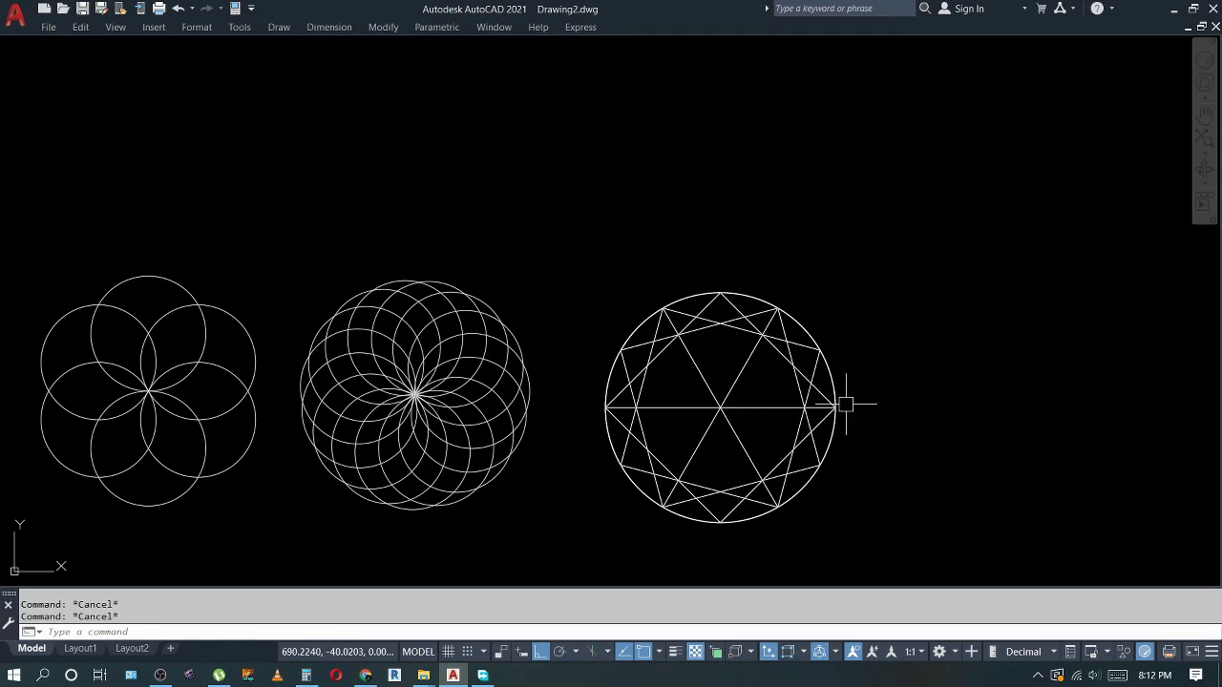
{"action": "mouse_move", "coordinate": [895, 401]}
{"action": "middle_mouse_down"}
{"action": "mouse_move", "coordinate": [755, 398]}
{"action": "mouse_move", "coordinate": [837, 379]}
{"action": "mouse_move", "coordinate": [1001, 206]}
{"action": "middle_mouse_up"}
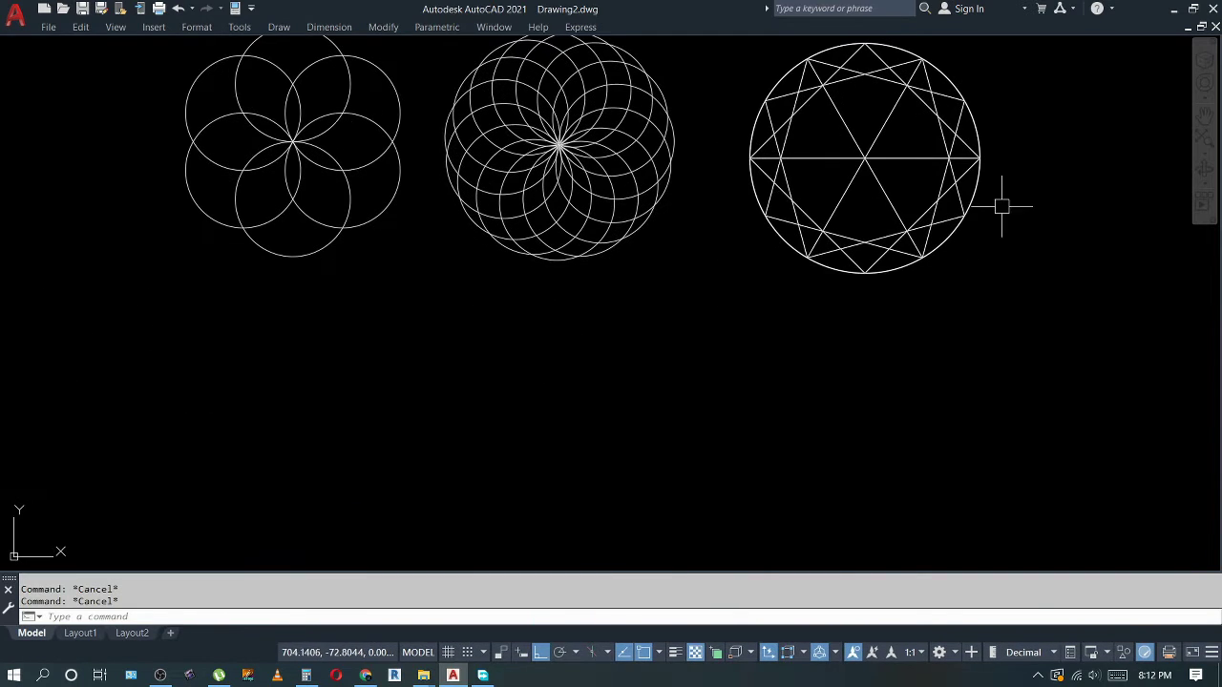
{"action": "middle_click_drag", "start_coordinate": [775, 370], "coordinate": [764, 384]}
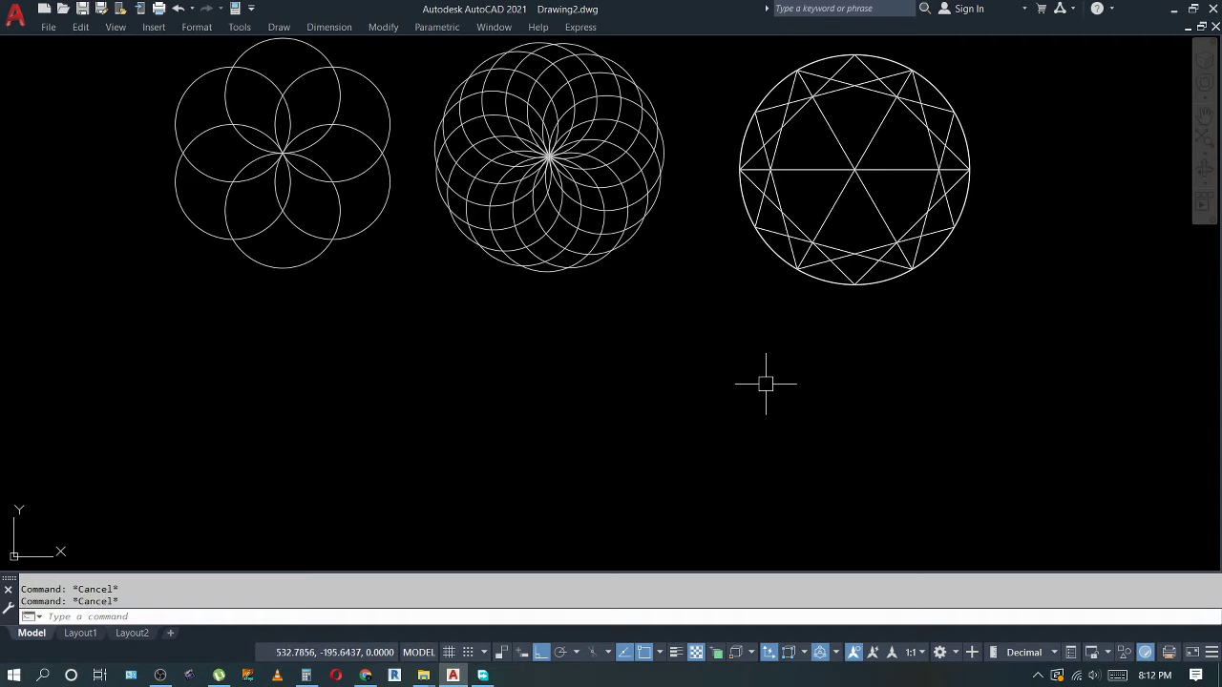
{"action": "type", "text": "c"}
- Draw a default-radius circle below the patterns with top and right tangent lines
{"action": "key", "text": "Return"}
{"action": "left_click", "coordinate": [544, 456]}
{"action": "key", "text": "Return"}
{"action": "type", "text": "1"}
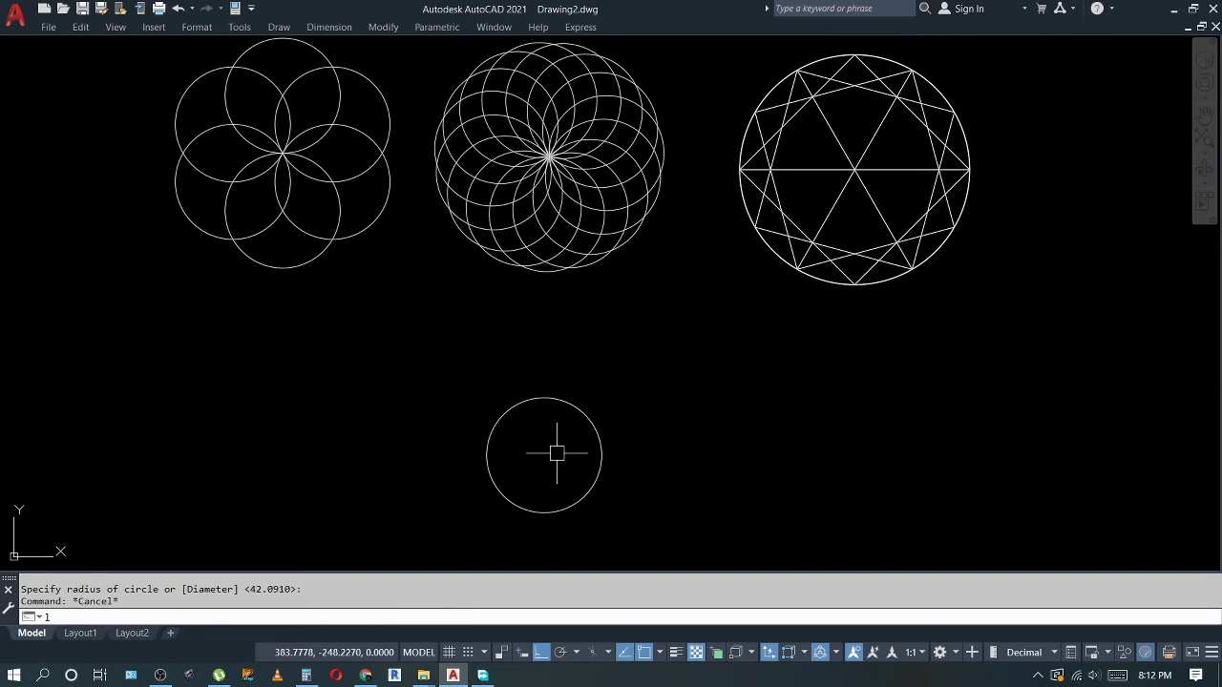
{"action": "key", "text": "Return"}
{"action": "left_click", "coordinate": [544, 398]}
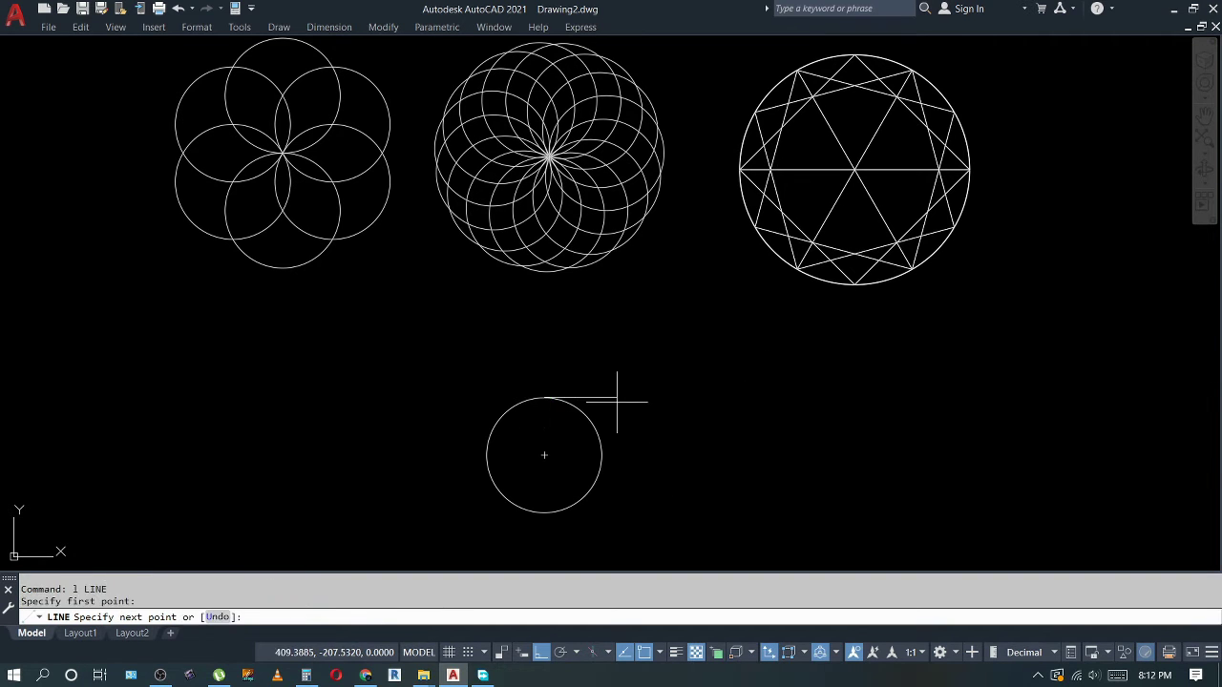
{"action": "left_click", "coordinate": [642, 398]}
{"action": "key", "text": "Escape"}
{"action": "key", "text": "Return"}
{"action": "left_click", "coordinate": [603, 455]}
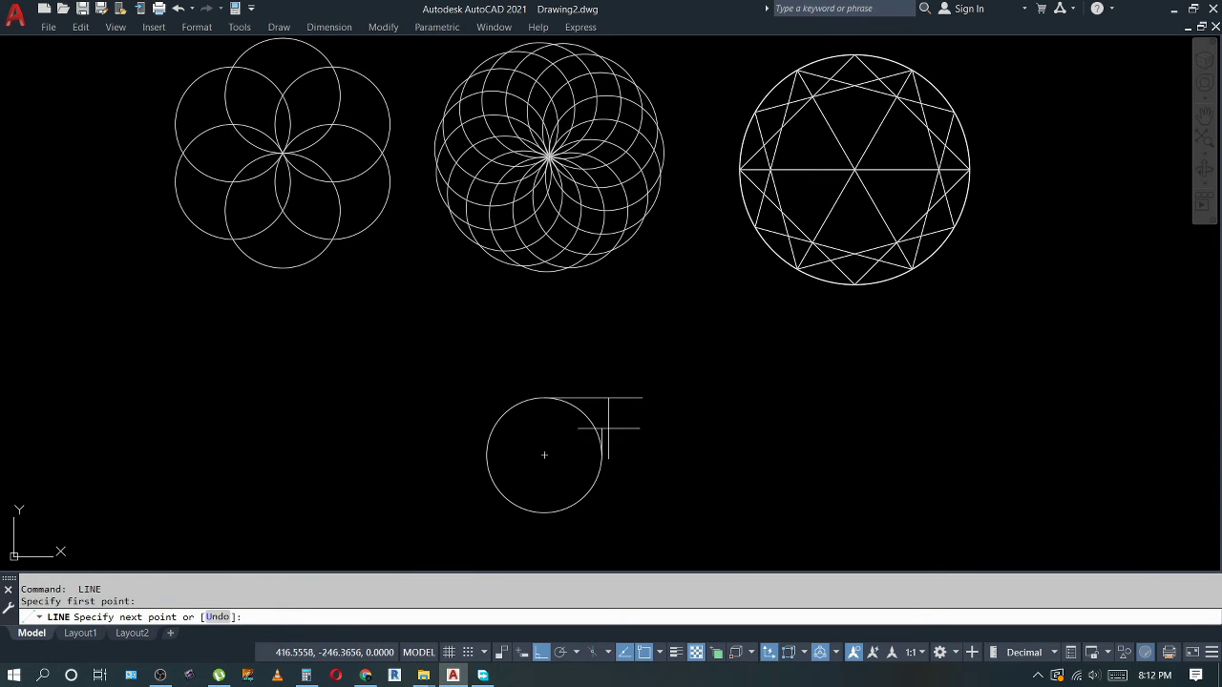
{"action": "left_click", "coordinate": [602, 380]}
{"action": "key", "text": "Escape"}
- Add the bottom and left tangent lines at the circle's quadrants
{"action": "key", "text": "Return"}
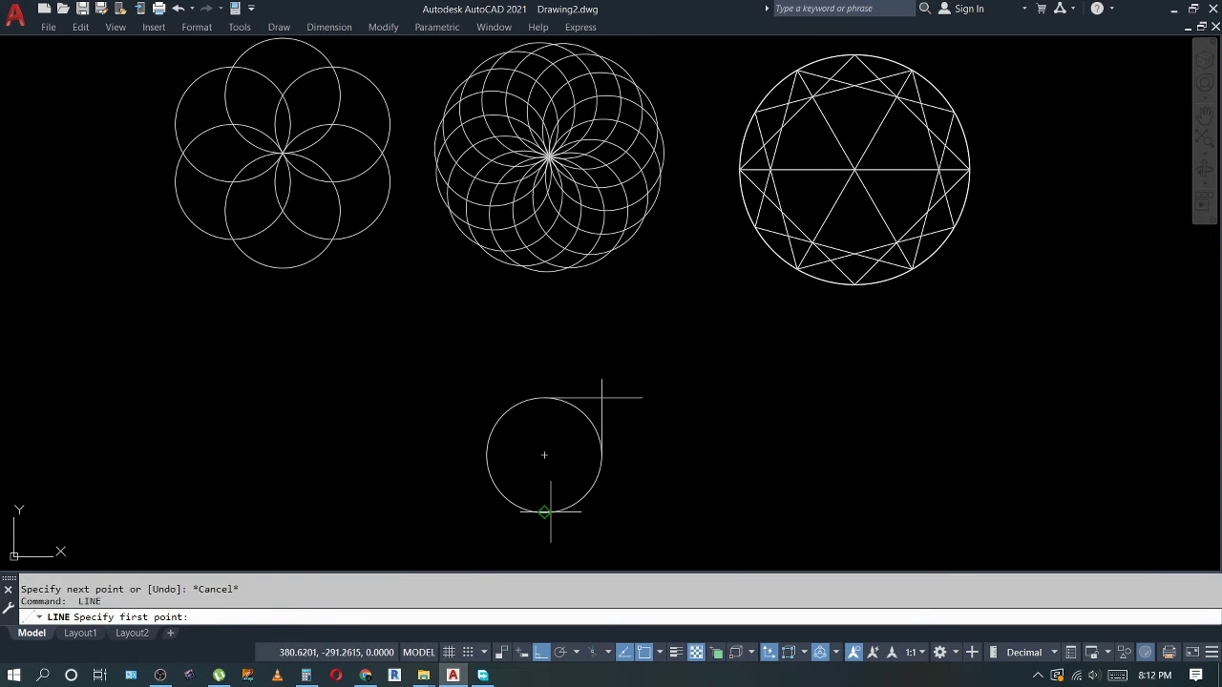
{"action": "left_click", "coordinate": [545, 512]}
{"action": "left_click", "coordinate": [625, 512]}
{"action": "key", "text": "Escape"}
{"action": "key", "text": "Return"}
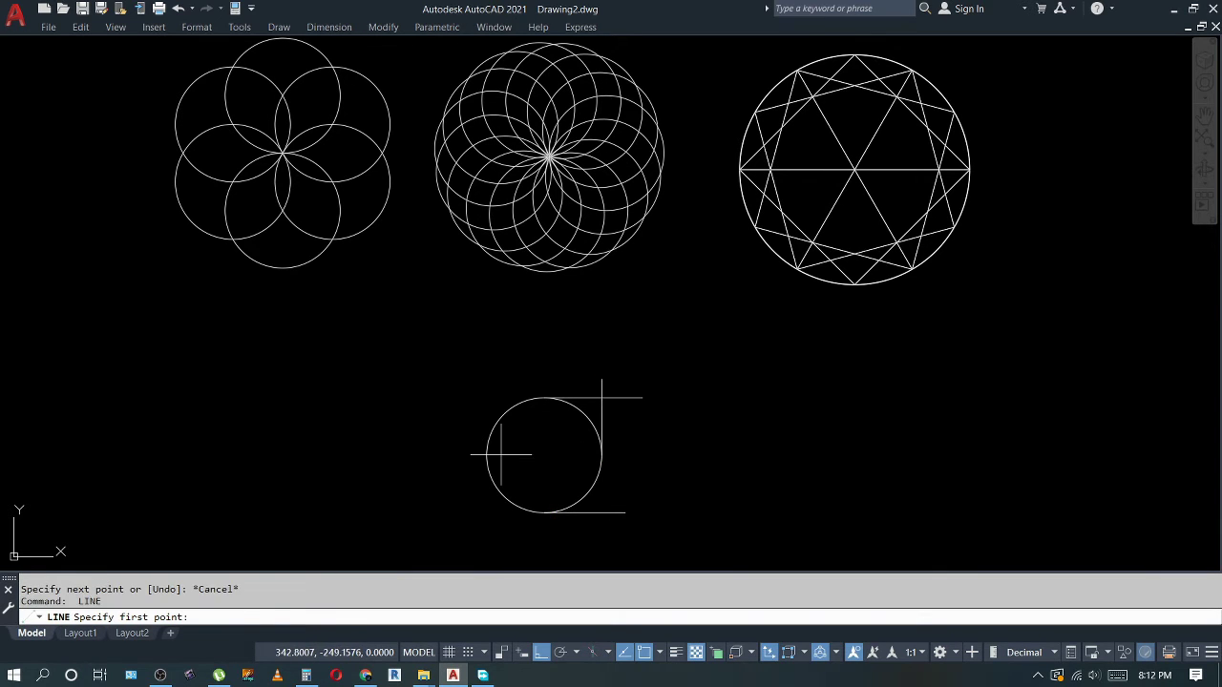
{"action": "left_click", "coordinate": [482, 448]}
{"action": "left_click", "coordinate": [495, 384]}
{"action": "key", "text": "Escape"}
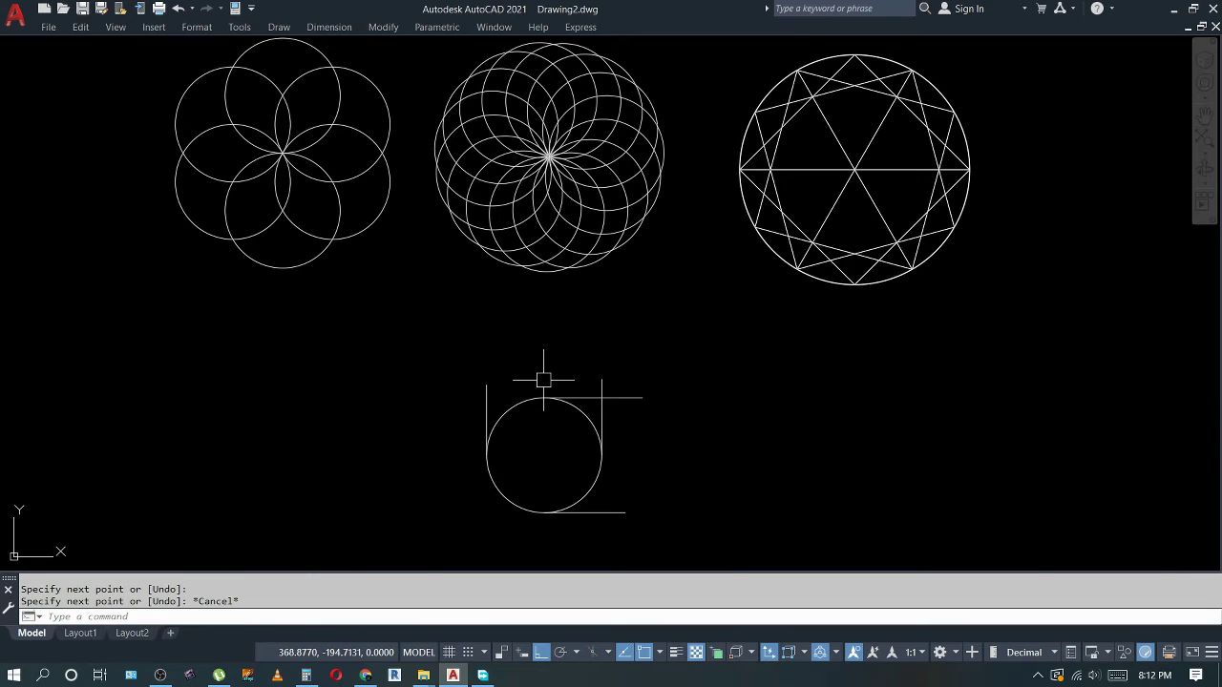
{"action": "type", "text": "f"}
- Fillet the top-left and lower-left corners of the tangent lines sharp
{"action": "key", "text": "Return"}
{"action": "left_click", "coordinate": [577, 397]}
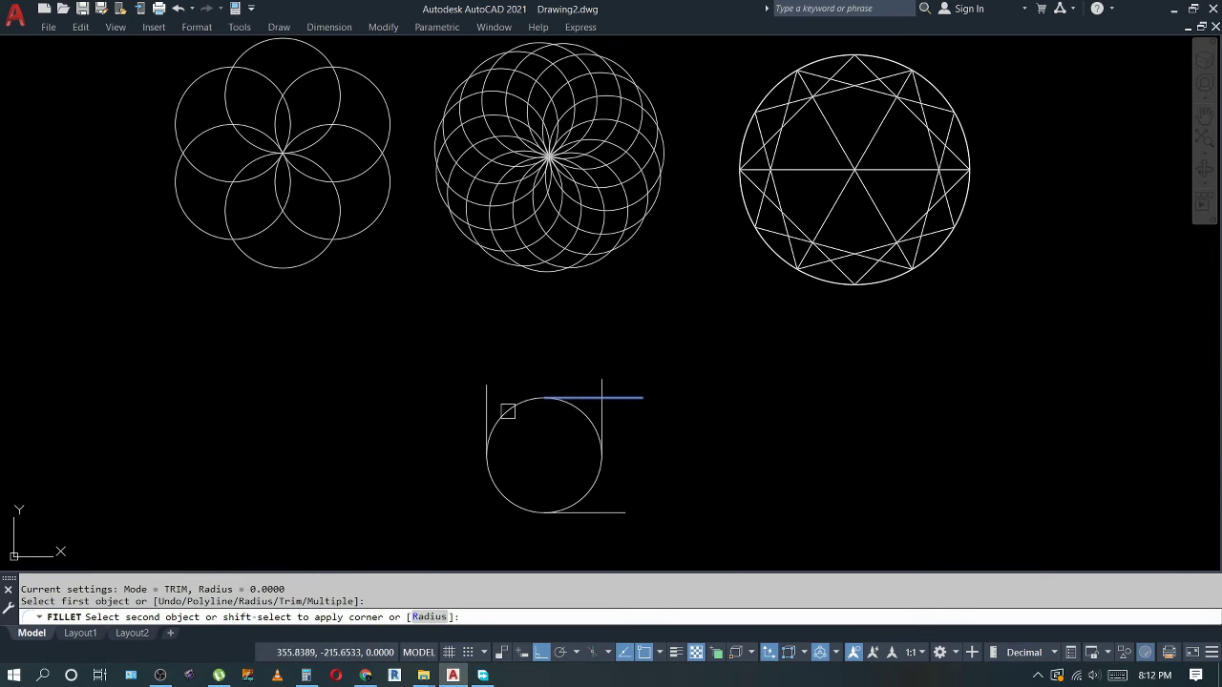
{"action": "left_click", "coordinate": [479, 412]}
{"action": "key", "text": "Escape"}
{"action": "key", "text": "Return"}
{"action": "left_click", "coordinate": [486, 416]}
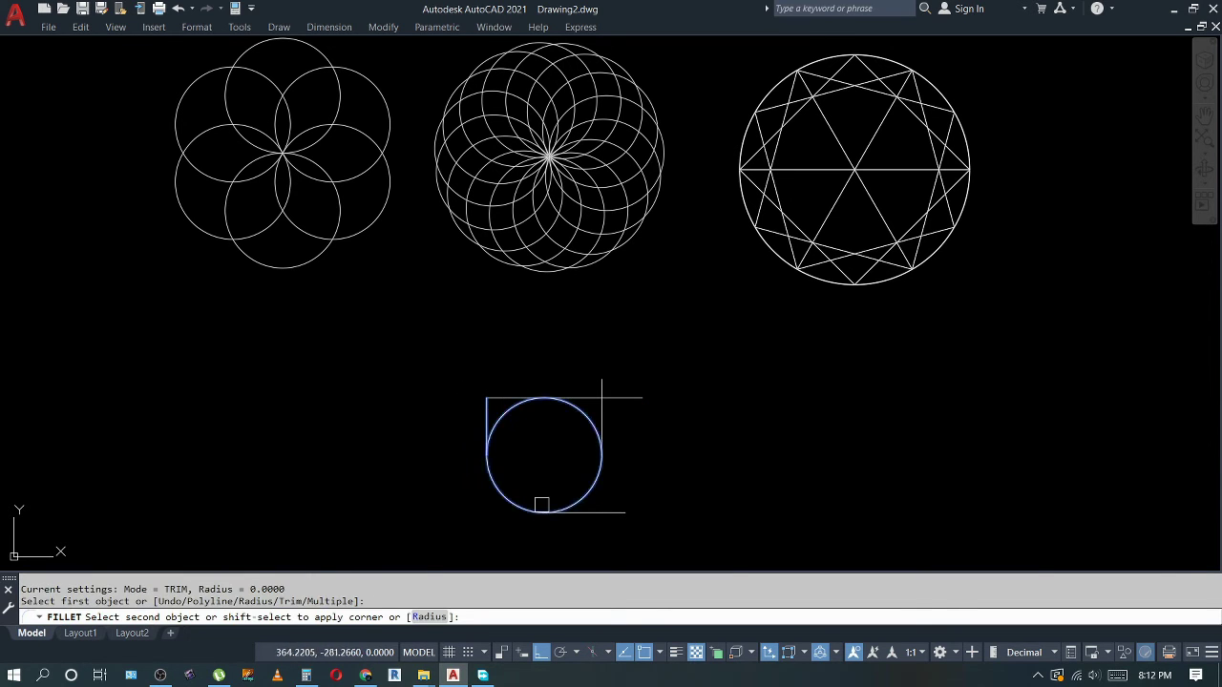
{"action": "left_click", "coordinate": [578, 512]}
{"action": "key", "text": "Escape"}
- Fillet the lower-right and top-right corners to close the square
{"action": "key", "text": "Return"}
{"action": "left_click", "coordinate": [585, 513]}
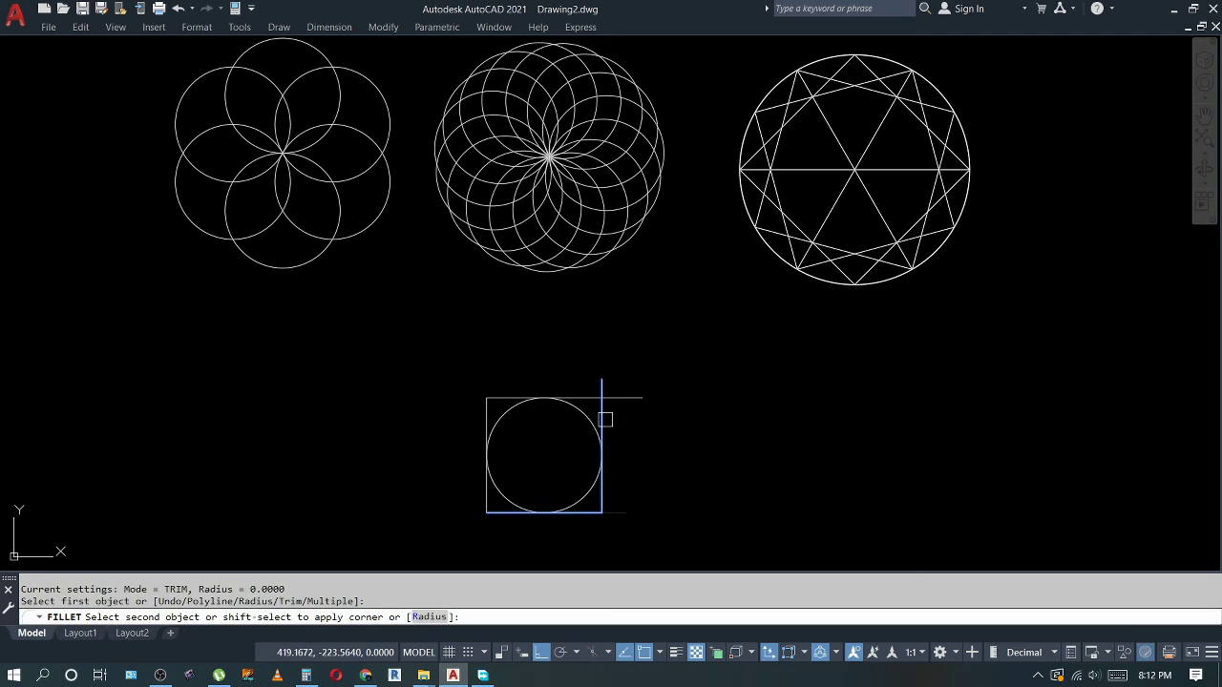
{"action": "left_click", "coordinate": [605, 419]}
{"action": "key", "text": "Escape"}
{"action": "key", "text": "Return"}
{"action": "left_click", "coordinate": [595, 398]}
{"action": "left_click", "coordinate": [601, 416]}
{"action": "key", "text": "Escape"}
{"action": "key", "text": "Return"}
{"action": "left_click", "coordinate": [623, 381]}
- Drop the pending array and copy the square-and-circle figure to the right of the original
{"action": "left_click", "coordinate": [464, 518]}
{"action": "key", "text": "Return"}
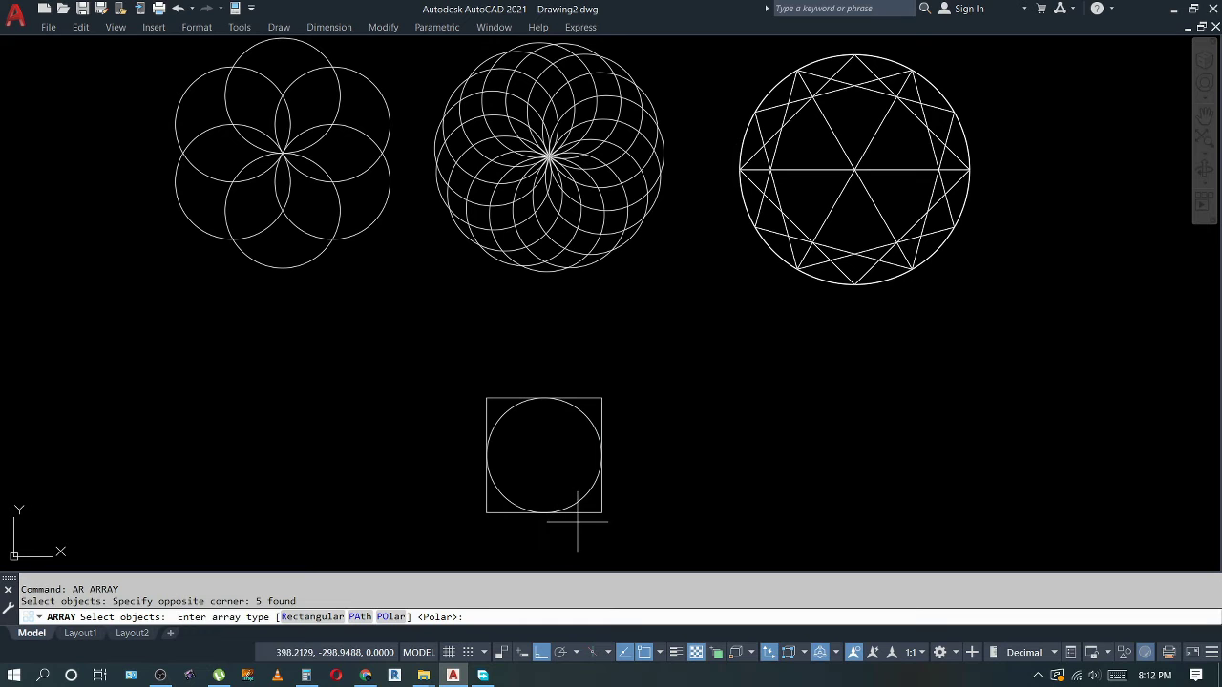
{"action": "key", "text": "Escape"}
{"action": "key", "text": "Return"}
{"action": "left_click", "coordinate": [630, 385]}
{"action": "left_click", "coordinate": [439, 523]}
{"action": "key", "text": "Return"}
{"action": "left_click", "coordinate": [434, 529]}
{"action": "left_click", "coordinate": [639, 545]}
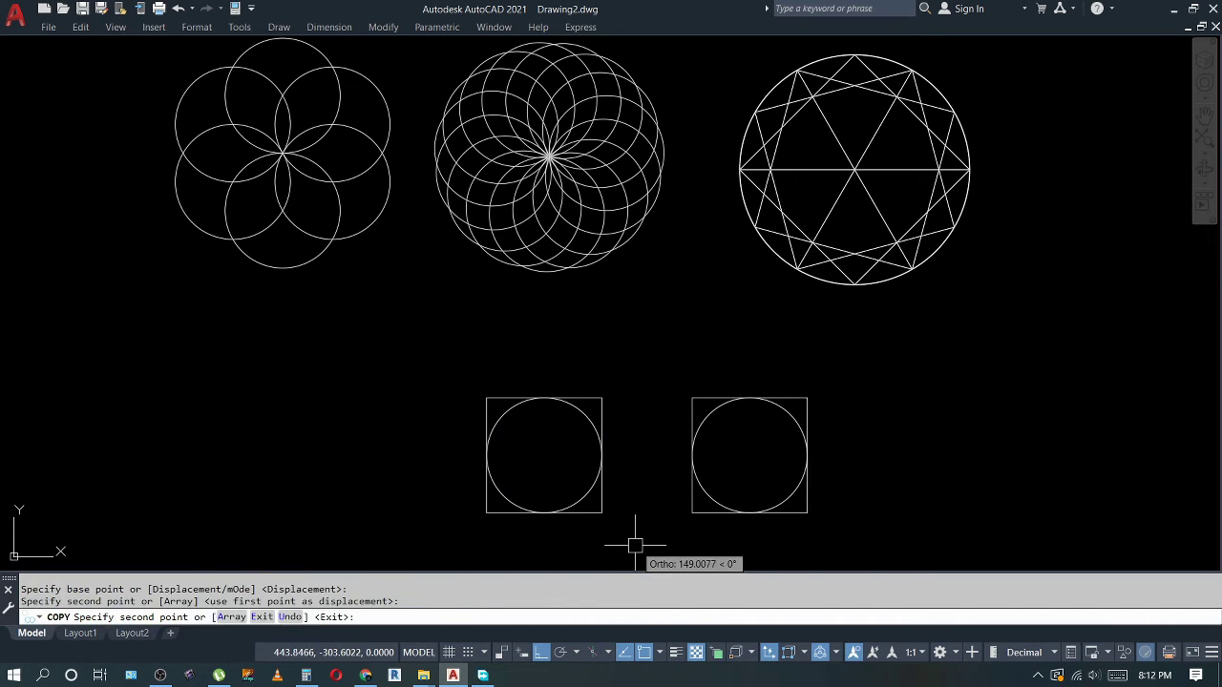
{"action": "key", "text": "Escape"}
- Polar-array the left square and circle around the square's lower-left corner into a square rosette
{"action": "key", "text": "Return"}
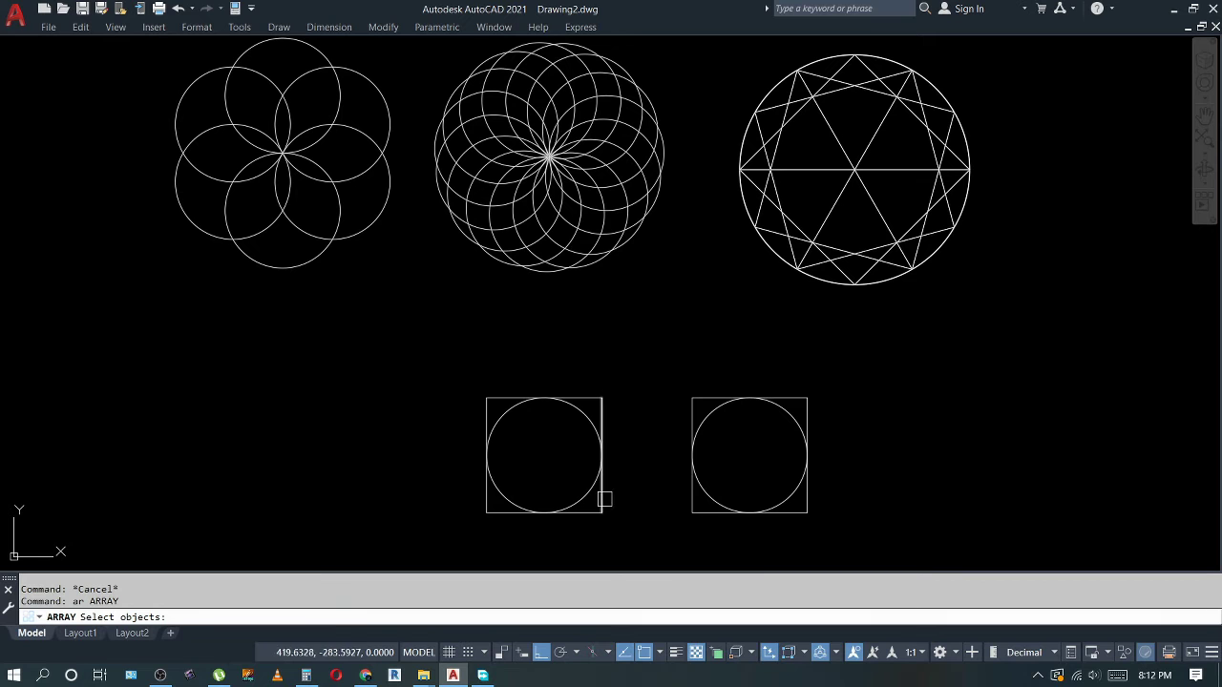
{"action": "left_click", "coordinate": [632, 378]}
{"action": "left_click", "coordinate": [450, 546]}
{"action": "key", "text": "Return"}
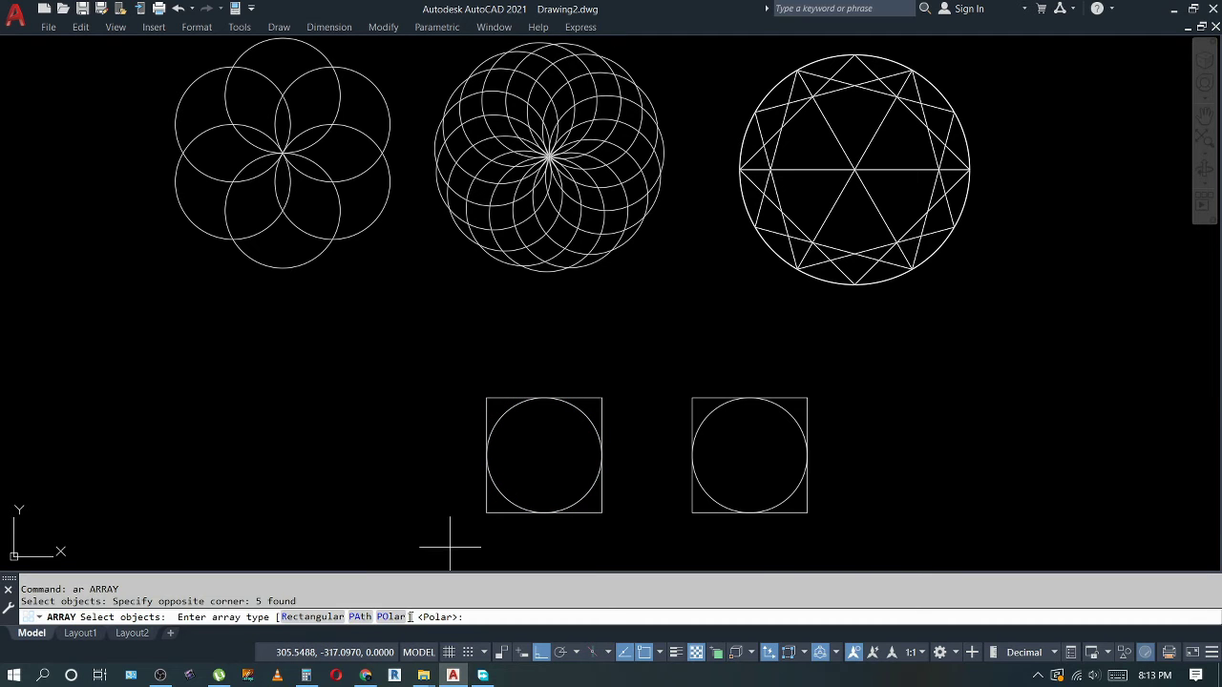
{"action": "left_click", "coordinate": [389, 617]}
{"action": "left_click", "coordinate": [486, 513]}
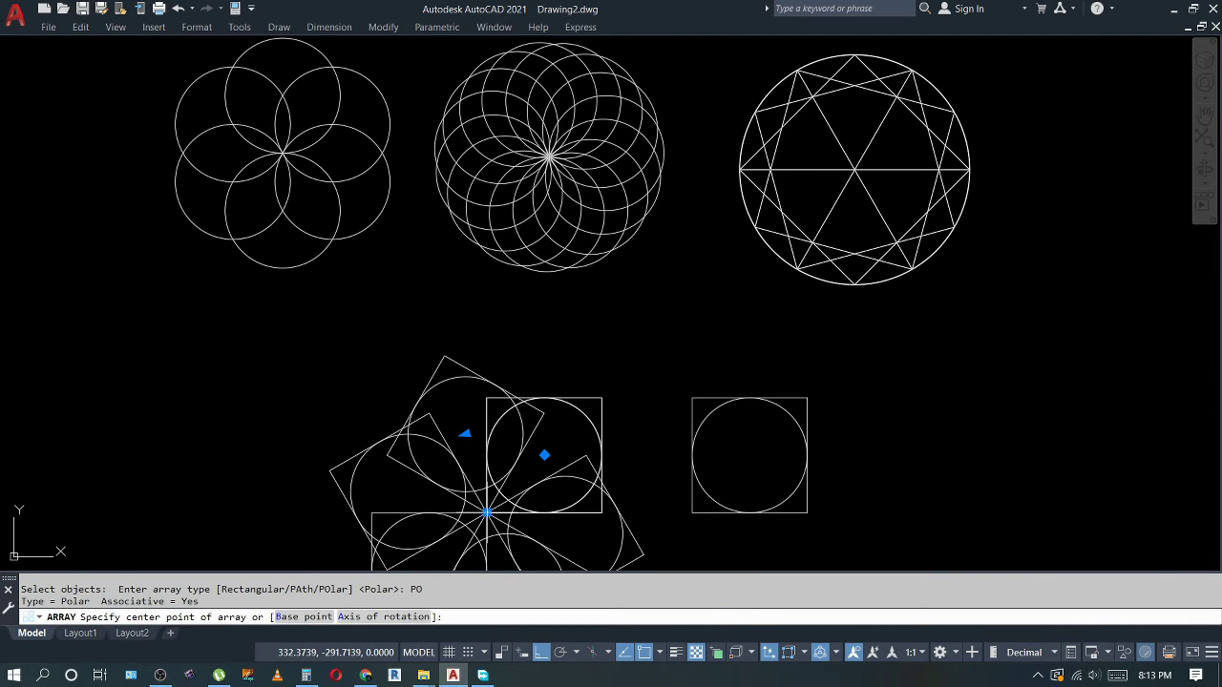
{"action": "middle_click_drag", "start_coordinate": [507, 560], "coordinate": [523, 461]}
{"action": "key", "text": "Return"}
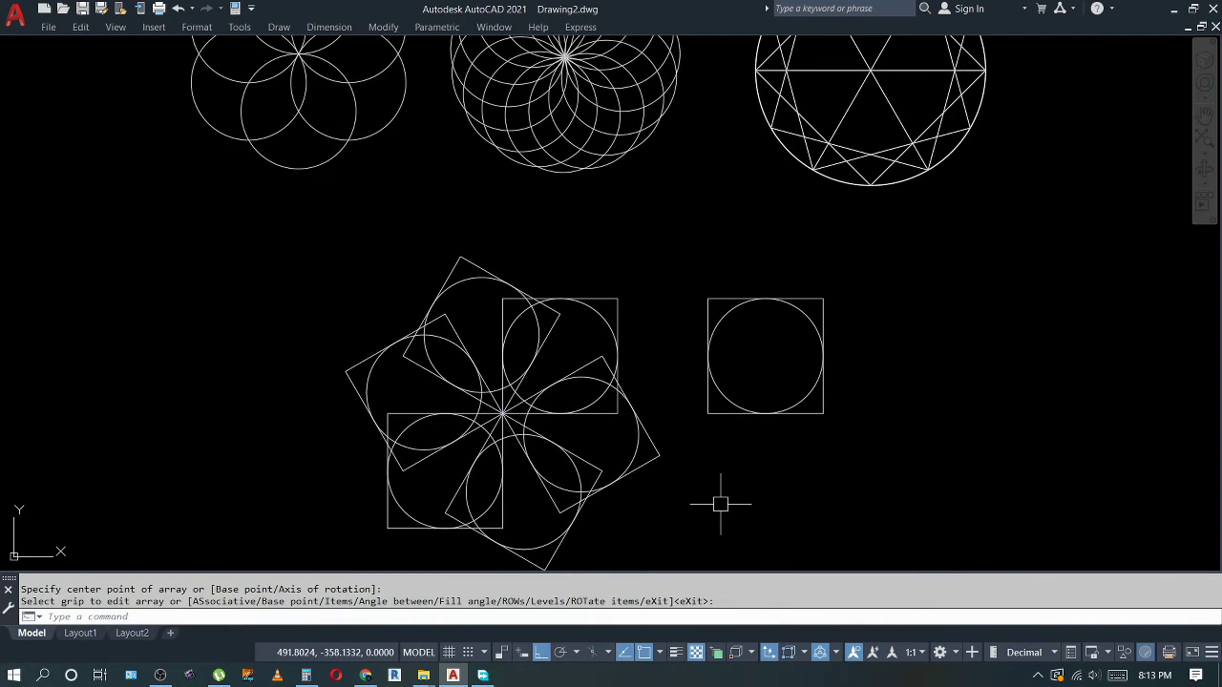
{"action": "key", "text": "Escape"}
{"action": "scroll", "coordinate": [716, 482], "scroll_direction": "down", "scroll_amount": 3}
{"action": "key", "text": "Escape"}
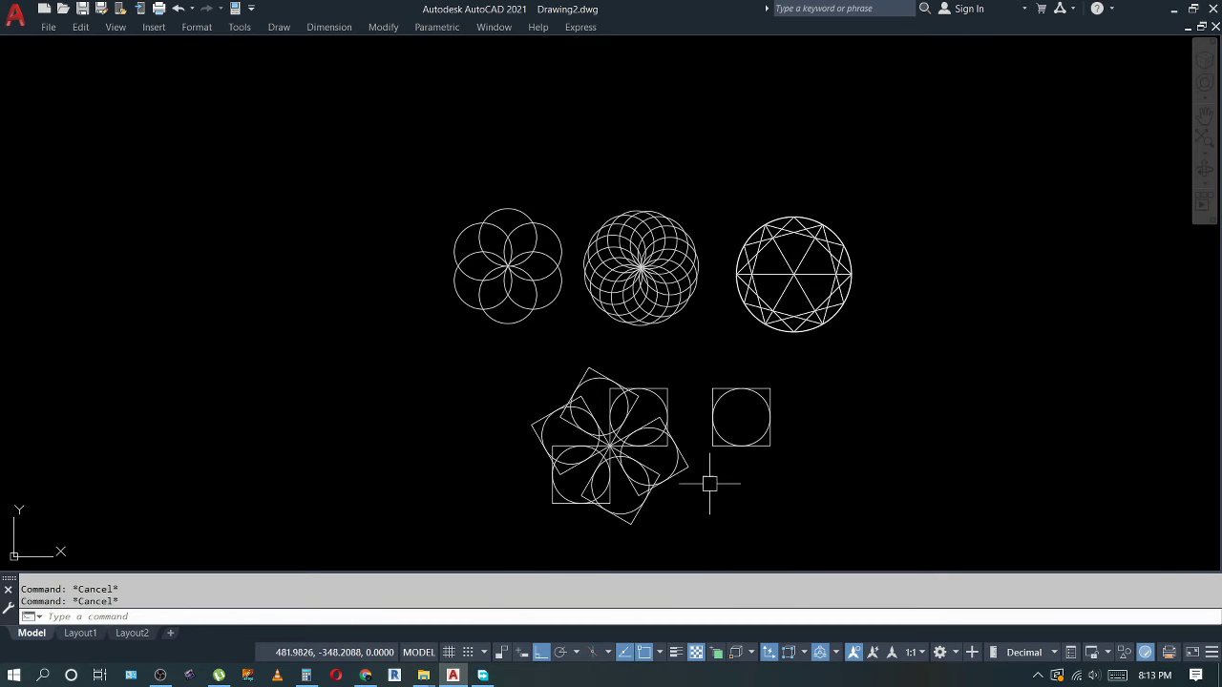
- Move the rotated-square flower pattern further left with MOVE
{"action": "type", "text": "m"}
{"action": "key", "text": "Return"}
{"action": "left_click", "coordinate": [507, 367]}
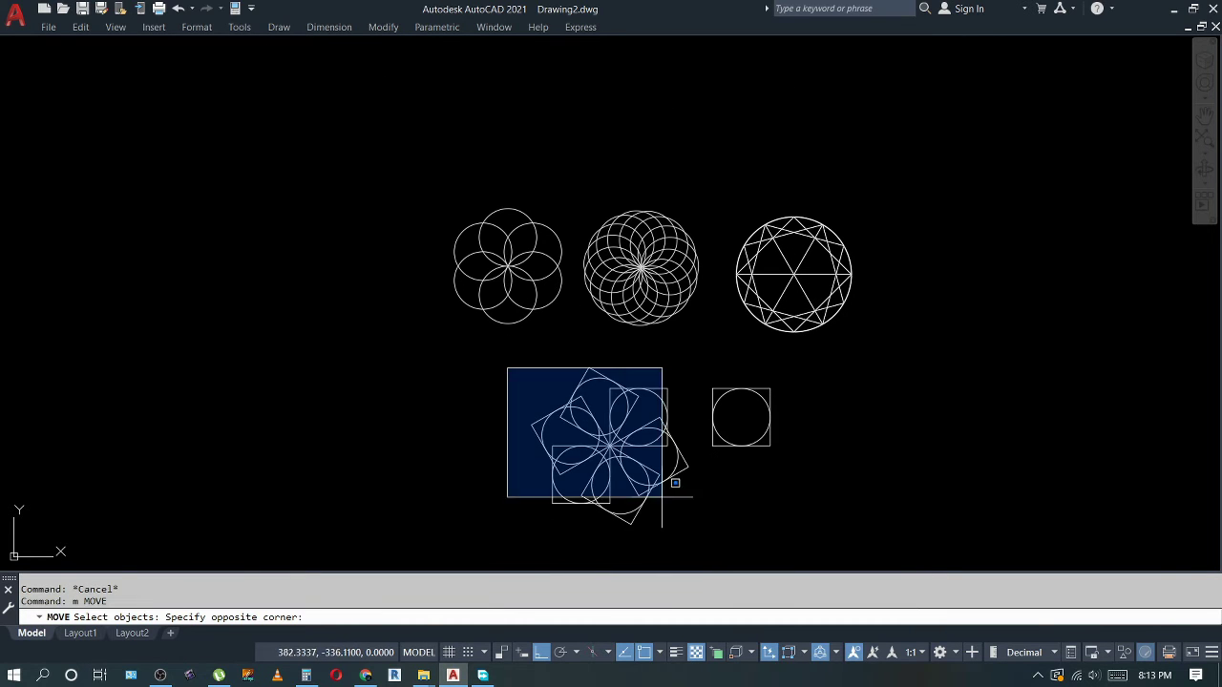
{"action": "left_click", "coordinate": [703, 534]}
{"action": "key", "text": "Escape"}
{"action": "key", "text": "Return"}
{"action": "left_click", "coordinate": [673, 463]}
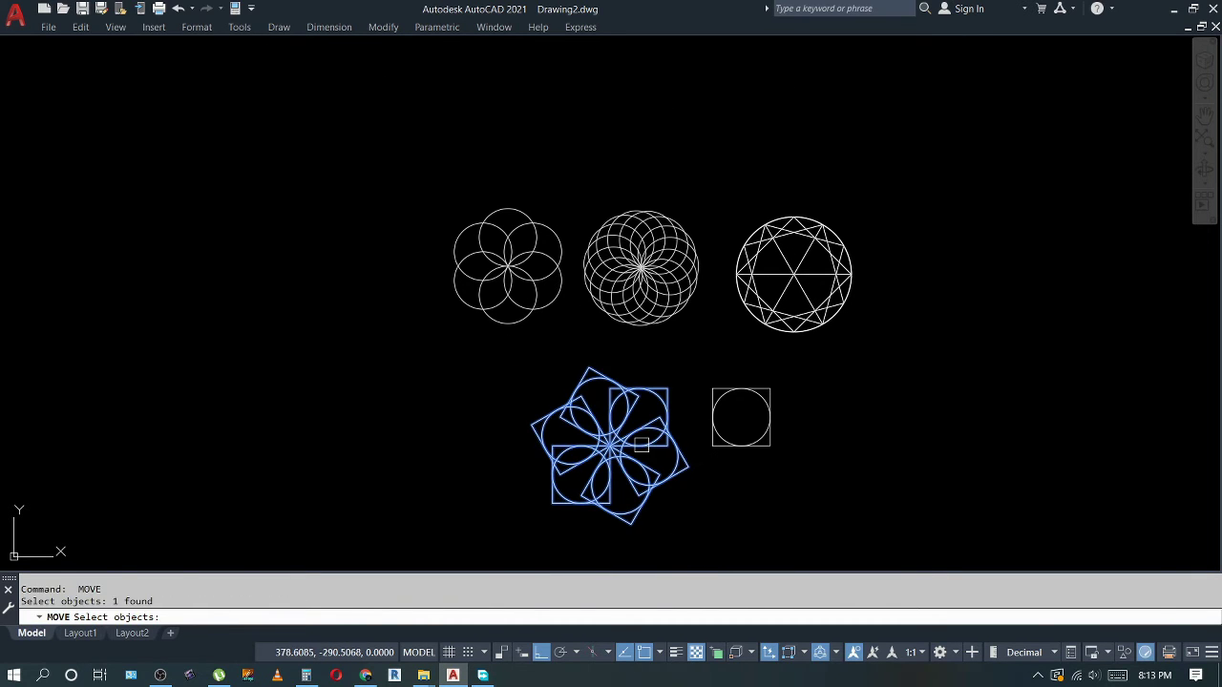
{"action": "key", "text": "Return"}
{"action": "left_click", "coordinate": [571, 464]}
{"action": "left_click", "coordinate": [484, 477]}
{"action": "key", "text": "Escape"}
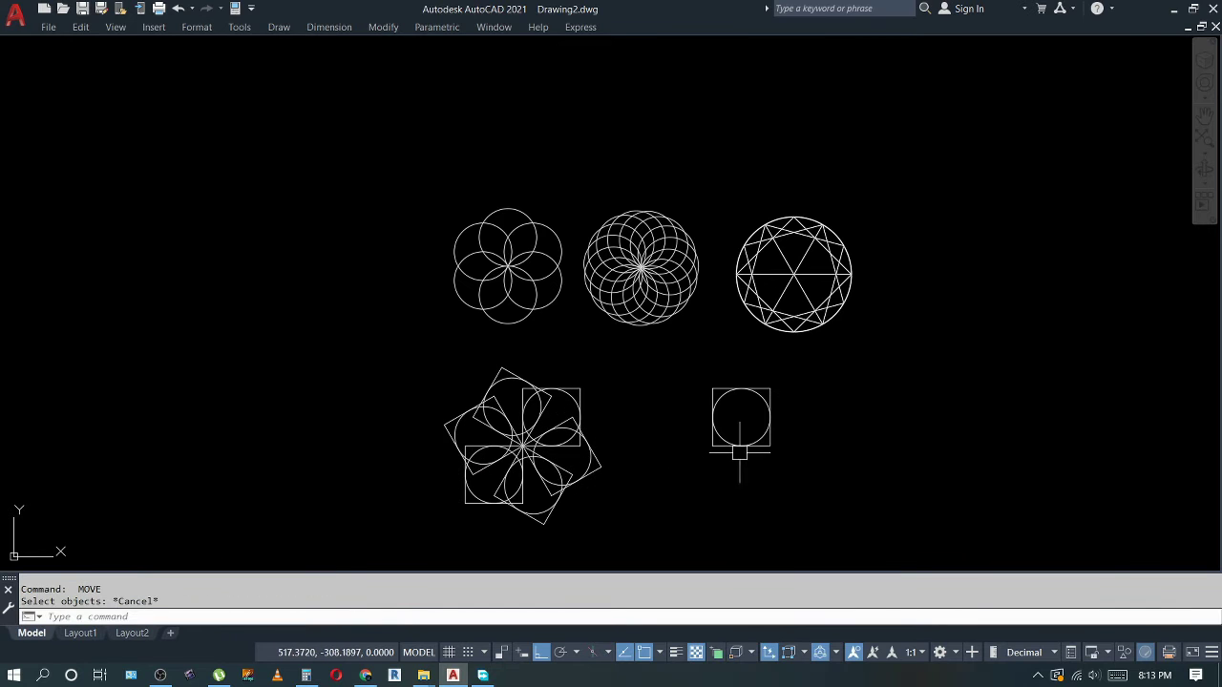
{"action": "scroll", "coordinate": [730, 448], "scroll_direction": "up", "scroll_amount": 3}
{"action": "key", "text": "Escape"}
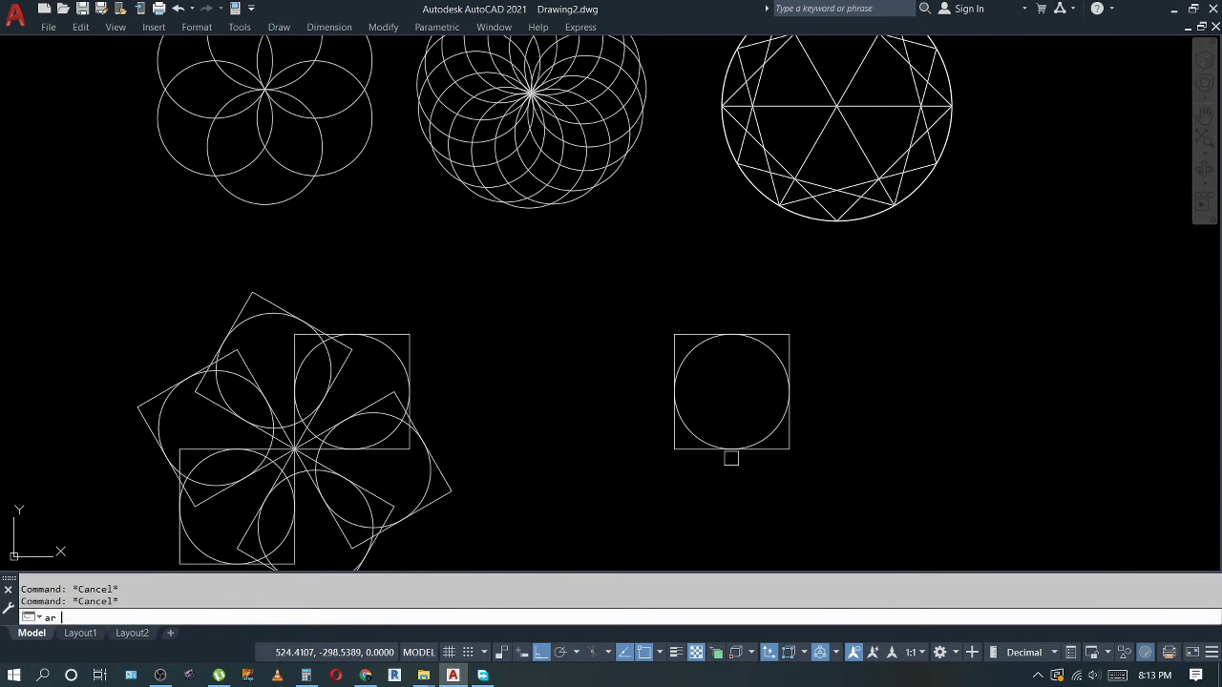
- Polar-array the spare square and circle around the circle's centre into a ring of 10
{"action": "left_click", "coordinate": [814, 322]}
{"action": "left_click", "coordinate": [594, 523]}
{"action": "key", "text": "Return"}
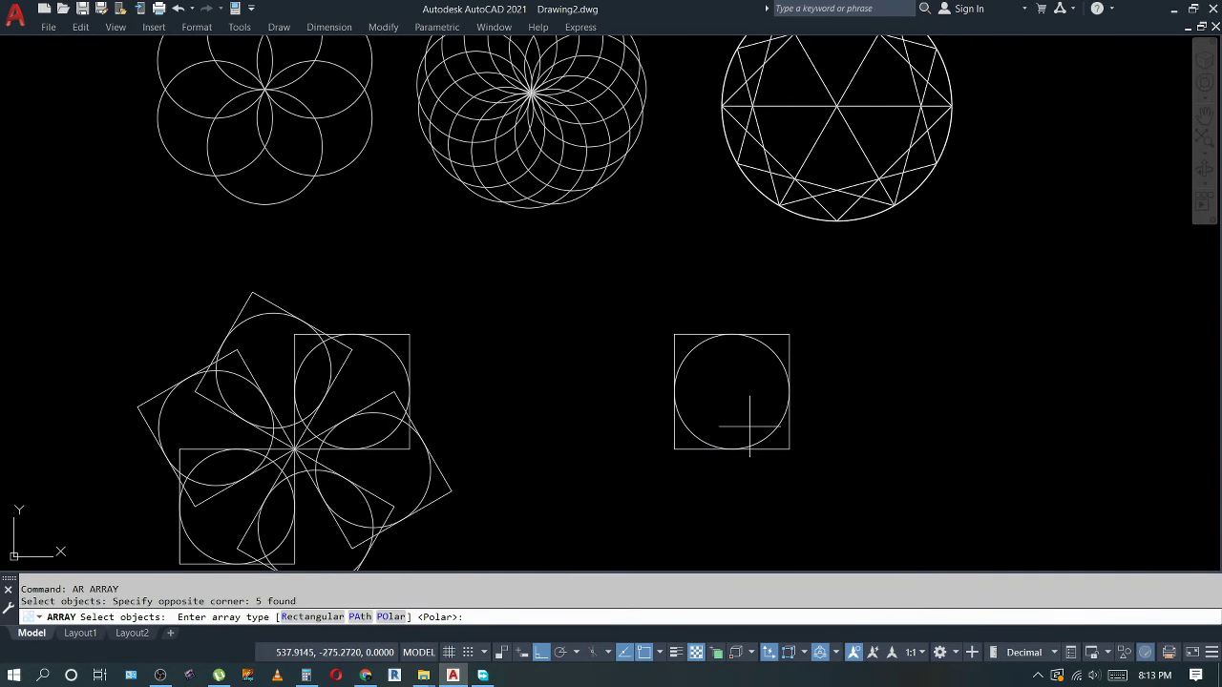
{"action": "key", "text": "Return"}
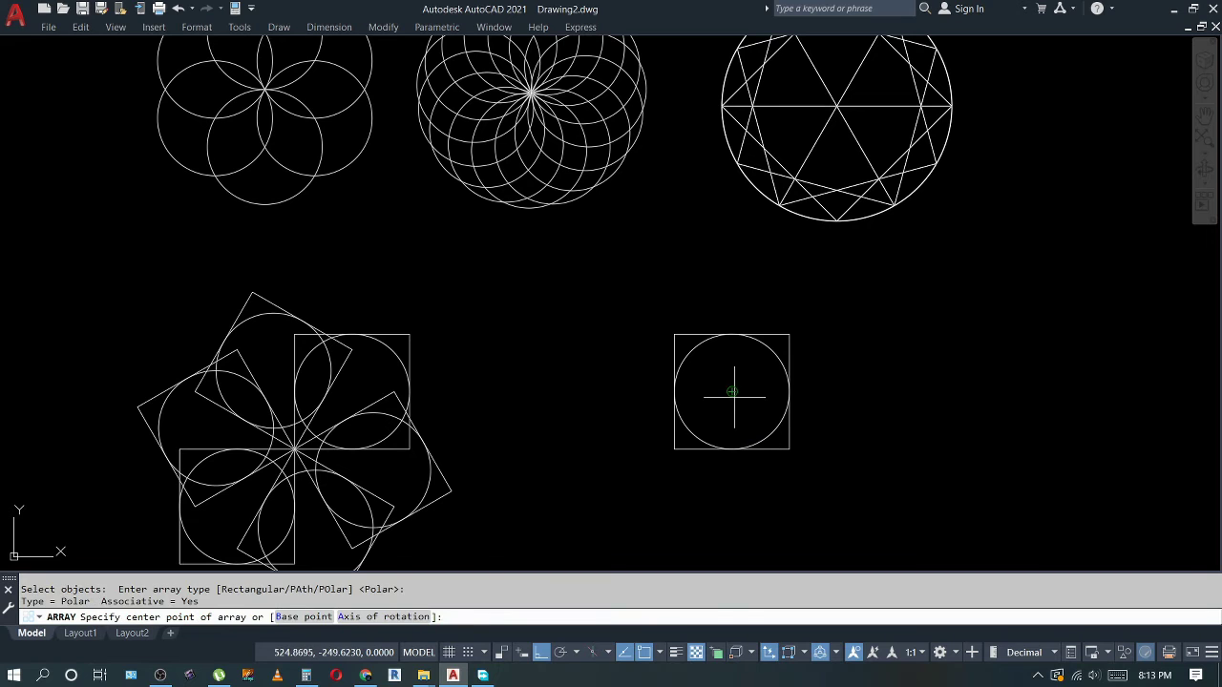
{"action": "left_click", "coordinate": [732, 391]}
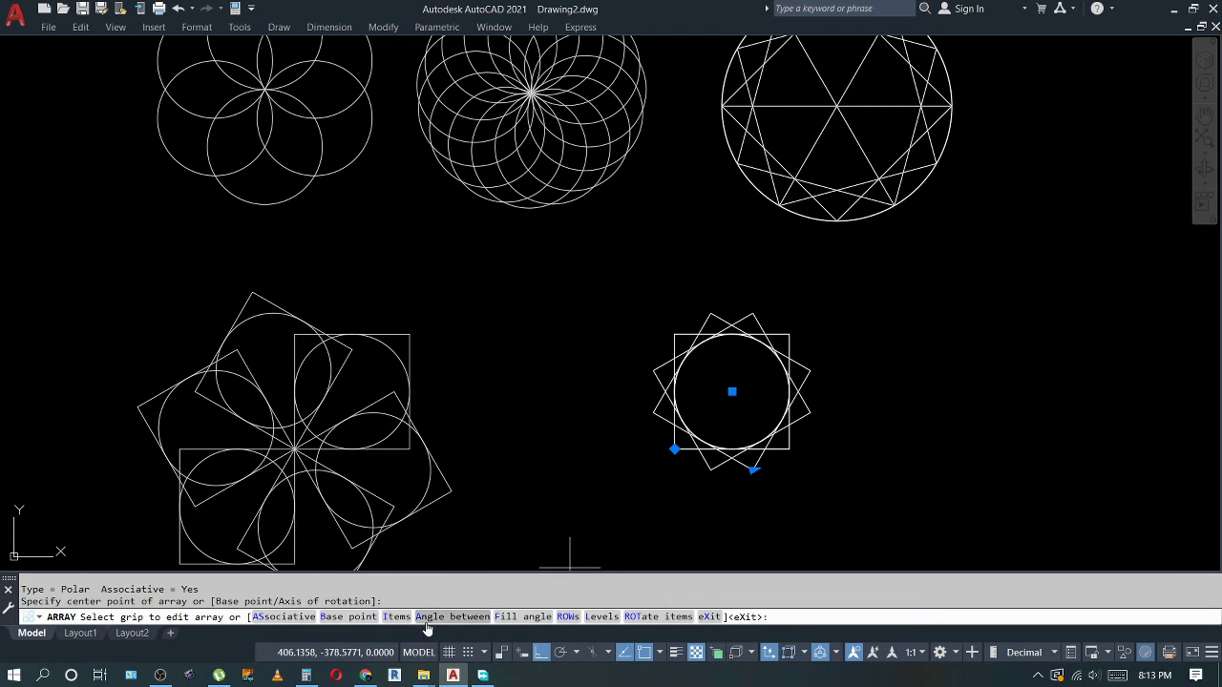
{"action": "left_click", "coordinate": [396, 617]}
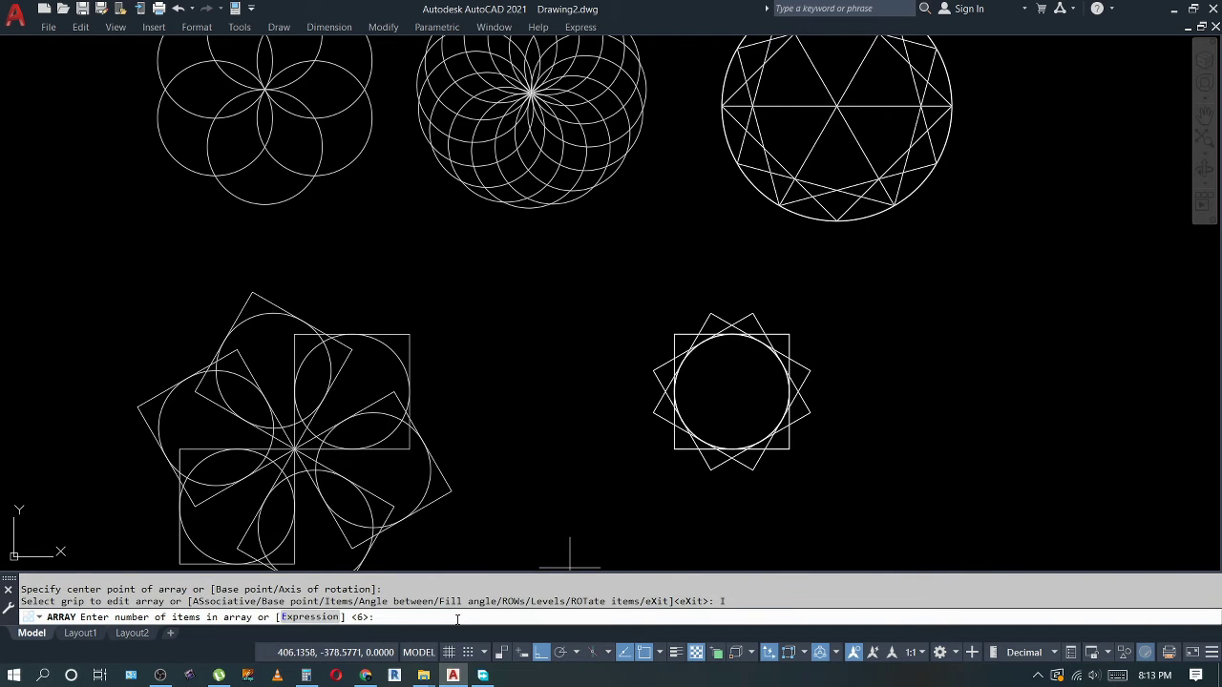
{"action": "type", "text": "10"}
{"action": "key", "text": "Return"}
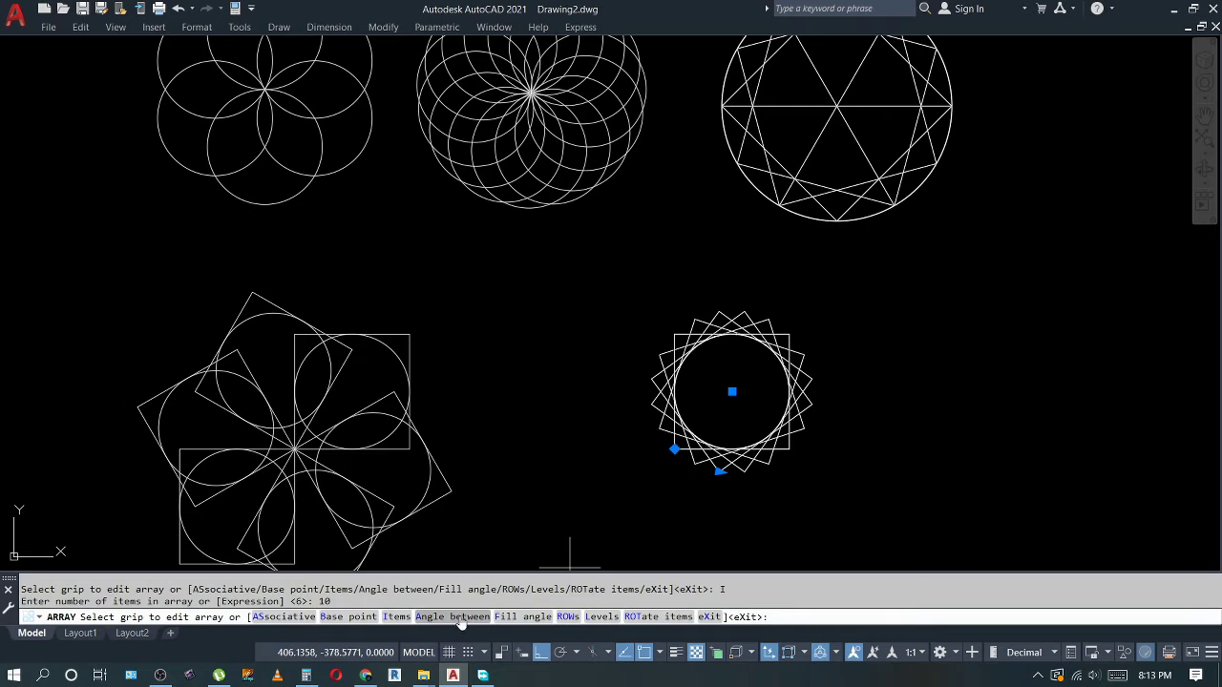
{"action": "key", "text": "Escape"}
{"action": "key", "text": "Escape"}
{"action": "key", "text": "Escape"}
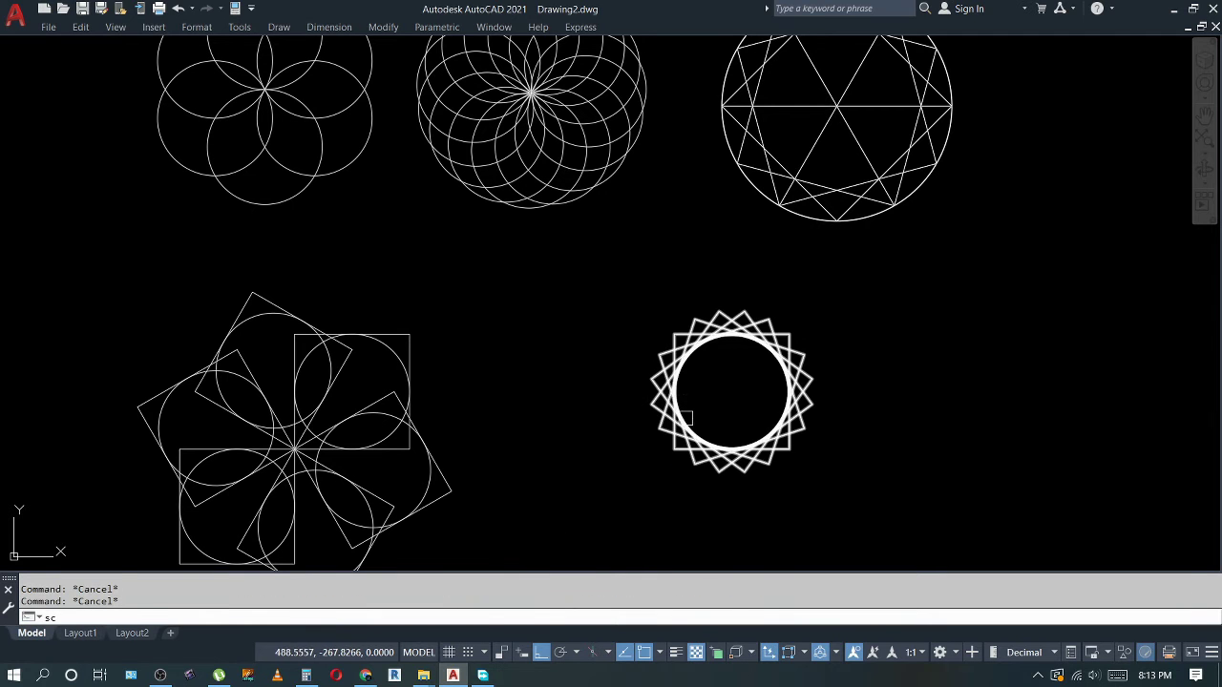
- Scale the new ring array by a factor of 3 about its centre
{"action": "key", "text": "Return"}
{"action": "left_click", "coordinate": [684, 417]}
{"action": "key", "text": "Return"}
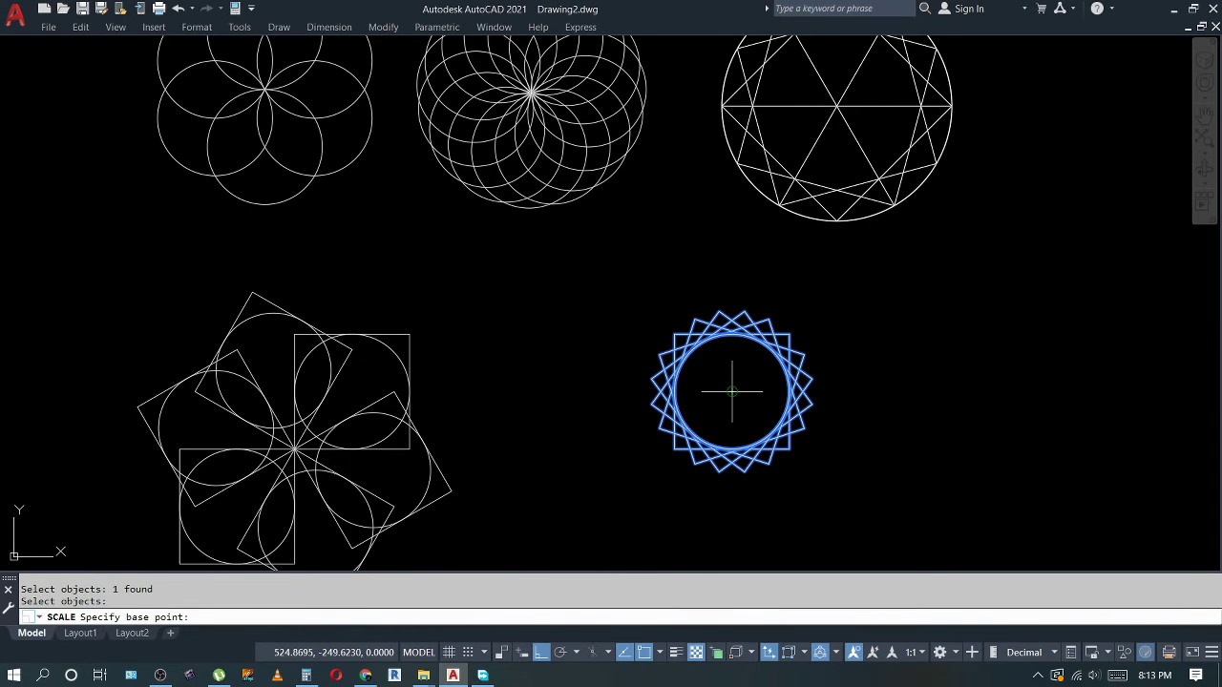
{"action": "left_click", "coordinate": [731, 391]}
{"action": "type", "text": "3"}
{"action": "key", "text": "Return"}
{"action": "key", "text": "Escape"}
{"action": "middle_click_drag", "start_coordinate": [602, 392], "coordinate": [674, 411]}
{"action": "key", "text": "Escape"}
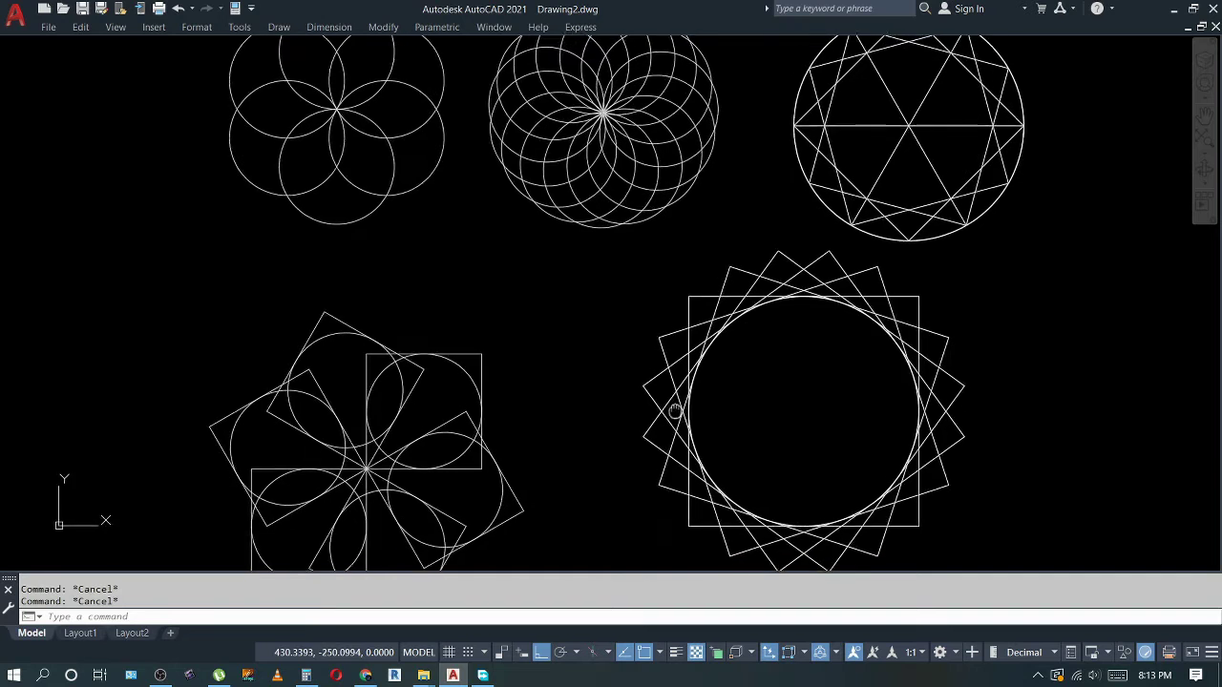
- Move the left flower pattern up to its new spot
{"action": "type", "text": "m"}
{"action": "key", "text": "Return"}
{"action": "left_click", "coordinate": [459, 426]}
{"action": "key", "text": "Return"}
{"action": "left_click", "coordinate": [549, 418]}
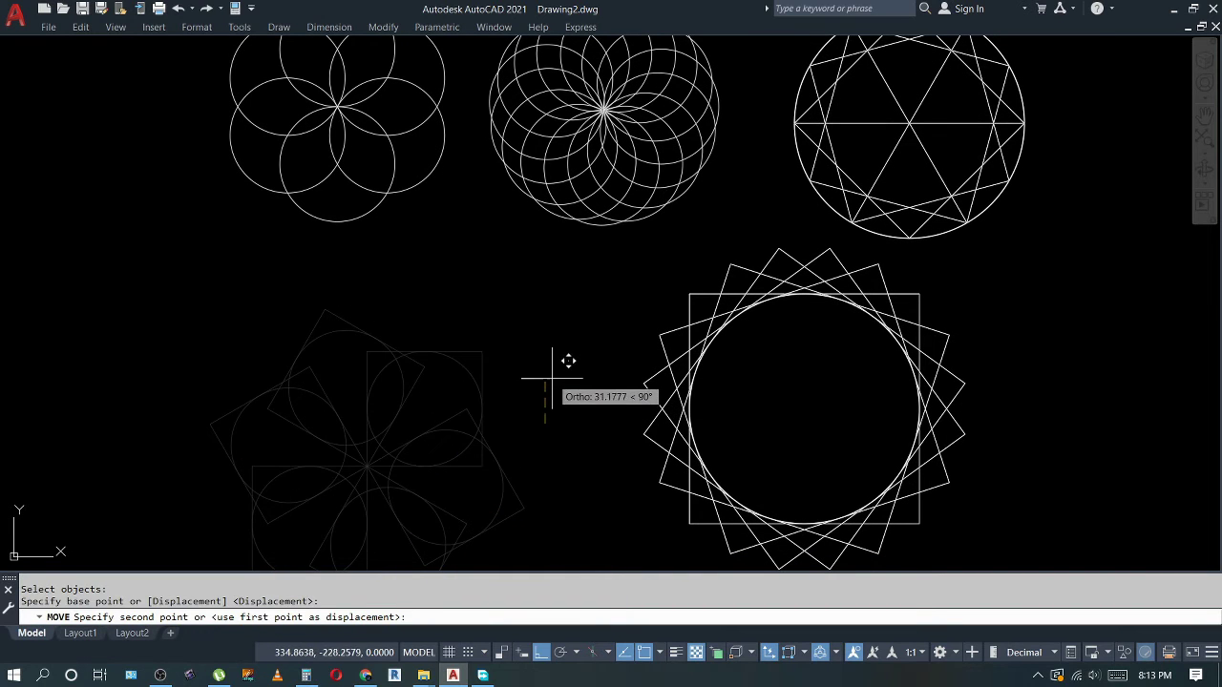
{"action": "left_click", "coordinate": [552, 378]}
{"action": "key", "text": "Escape"}
{"action": "scroll", "coordinate": [549, 384], "scroll_direction": "down", "scroll_amount": 2}
{"action": "key", "text": "Escape"}
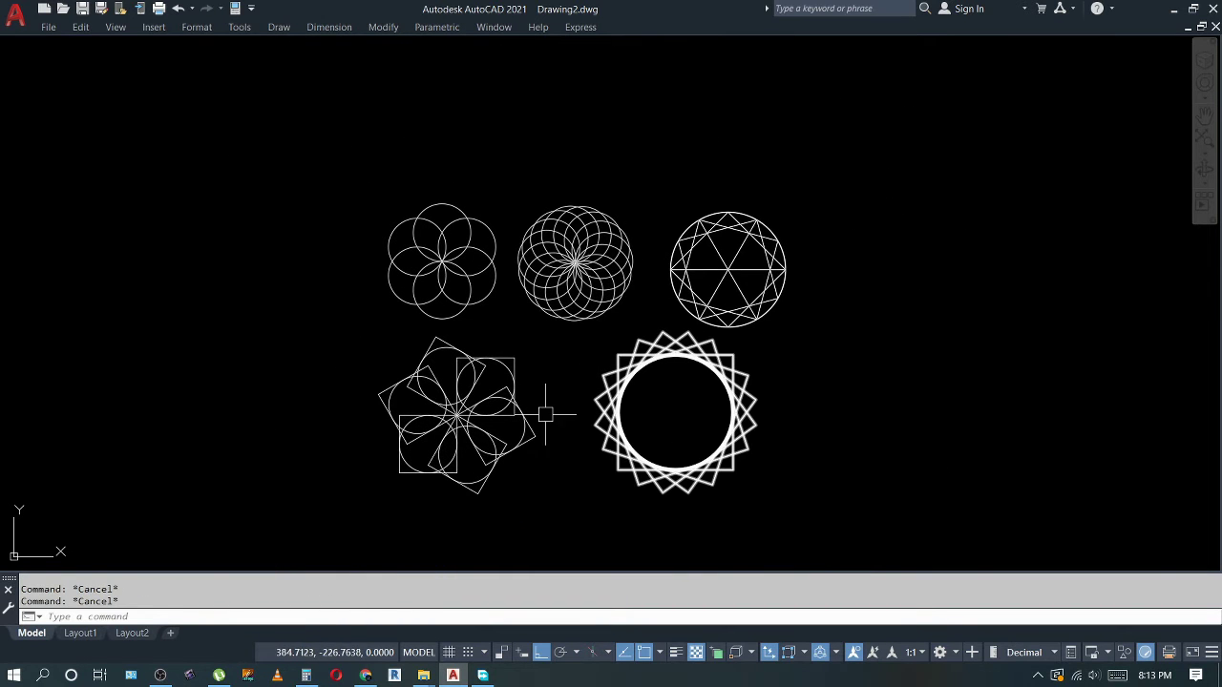
- Shift the left flower pattern slightly right and zoom in on the patterns
{"action": "type", "text": "m"}
{"action": "key", "text": "Return"}
{"action": "key", "text": "Return"}
{"action": "left_click", "coordinate": [531, 494]}
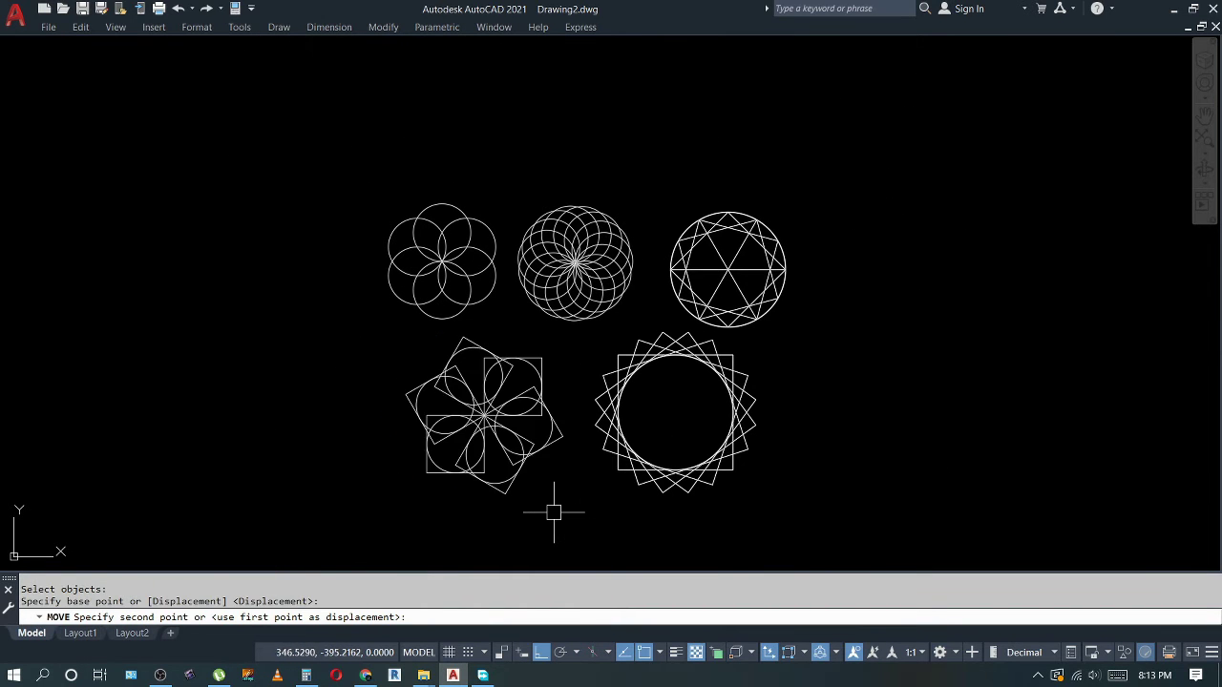
{"action": "left_click", "coordinate": [559, 494]}
{"action": "key", "text": "Escape"}
{"action": "key", "text": "Escape"}
{"action": "type", "text": "z"}
{"action": "key", "text": "Return"}
{"action": "key", "text": "Return"}
{"action": "left_click_drag", "start_coordinate": [596, 460], "coordinate": [597, 409]}
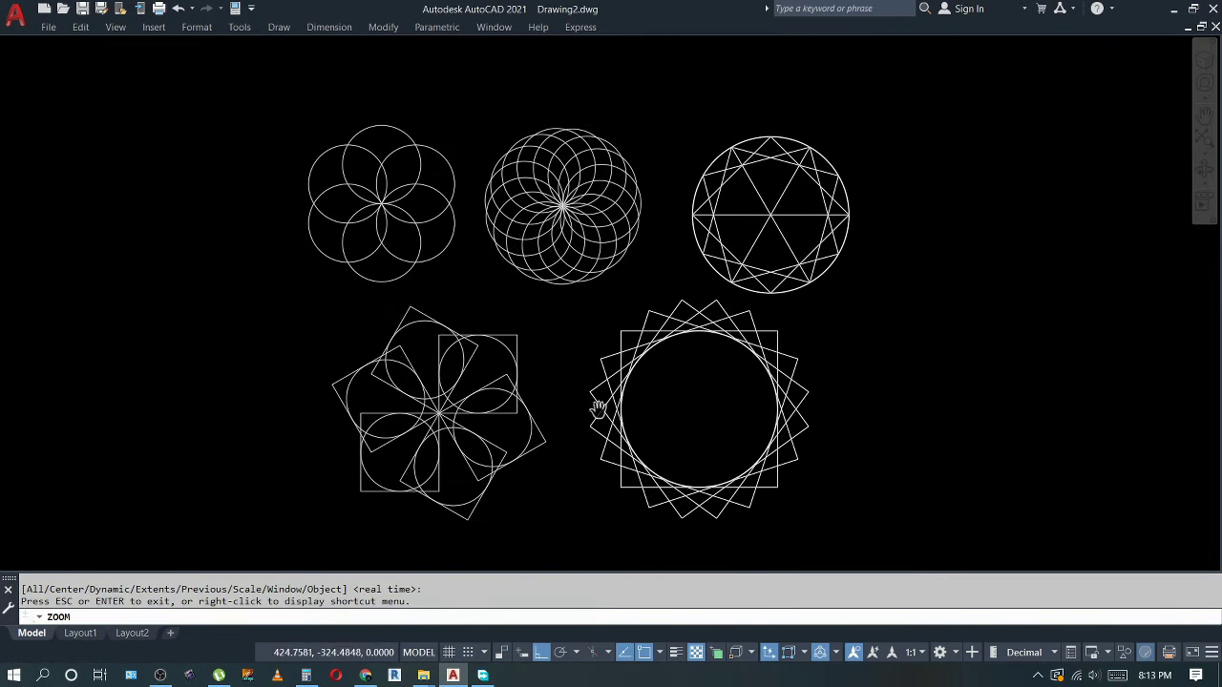
{"action": "key", "text": "Escape"}
- Abandon a move of the top-left flower and zoom in closer on the patterns
{"action": "type", "text": "m"}
{"action": "key", "text": "Return"}
{"action": "left_click", "coordinate": [382, 283]}
{"action": "key", "text": "Return"}
{"action": "left_click", "coordinate": [286, 299]}
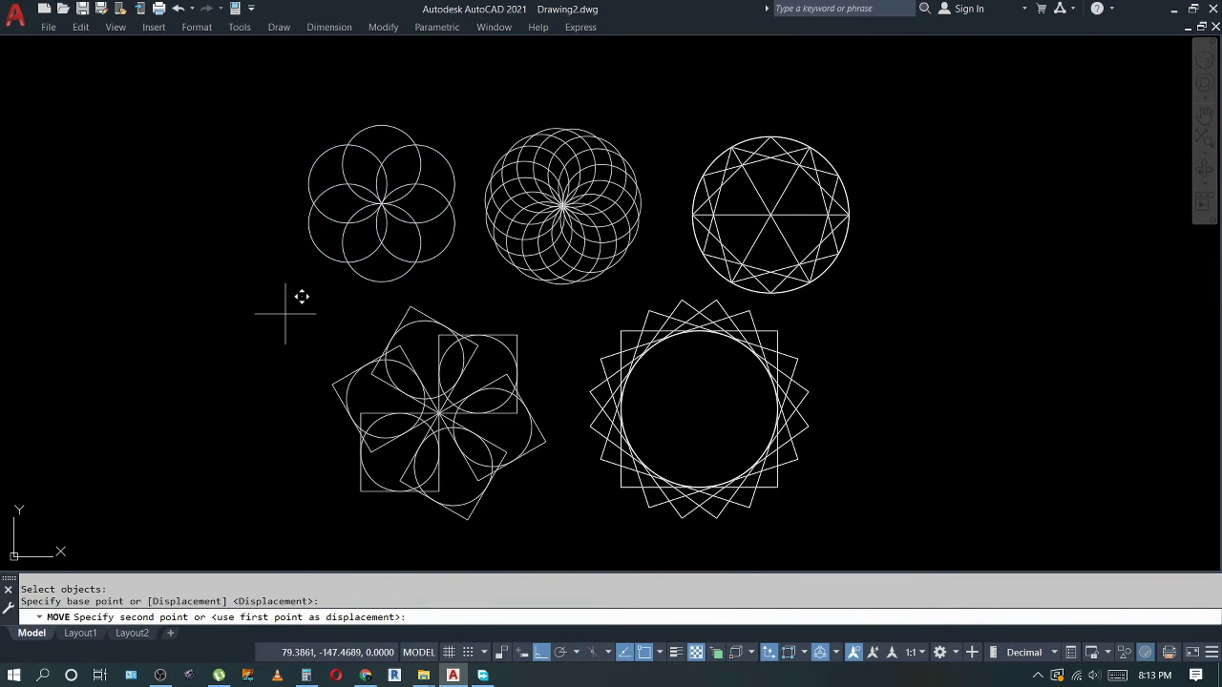
{"action": "key", "text": "Escape"}
{"action": "key", "text": "Escape"}
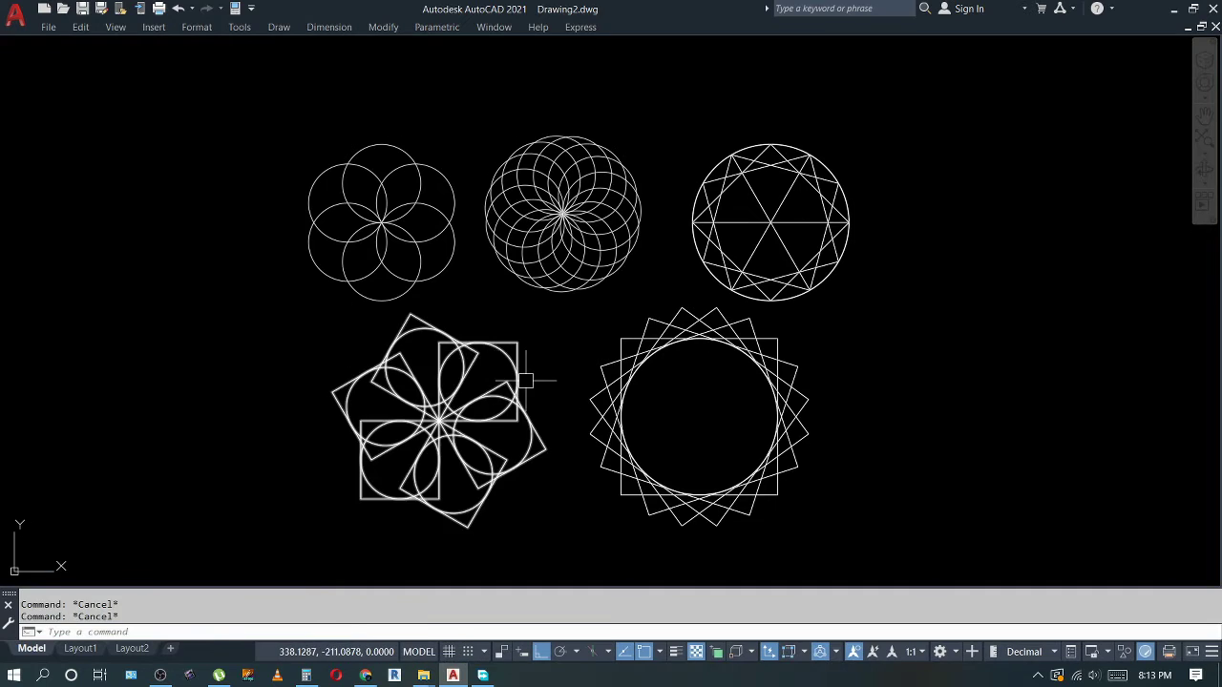
{"action": "type", "text": "z"}
{"action": "key", "text": "Return"}
{"action": "key", "text": "Return"}
{"action": "mouse_move", "coordinate": [538, 471]}
{"action": "left_mouse_down"}
{"action": "mouse_move", "coordinate": [559, 340]}
{"action": "mouse_move", "coordinate": [564, 423]}
{"action": "left_mouse_up"}
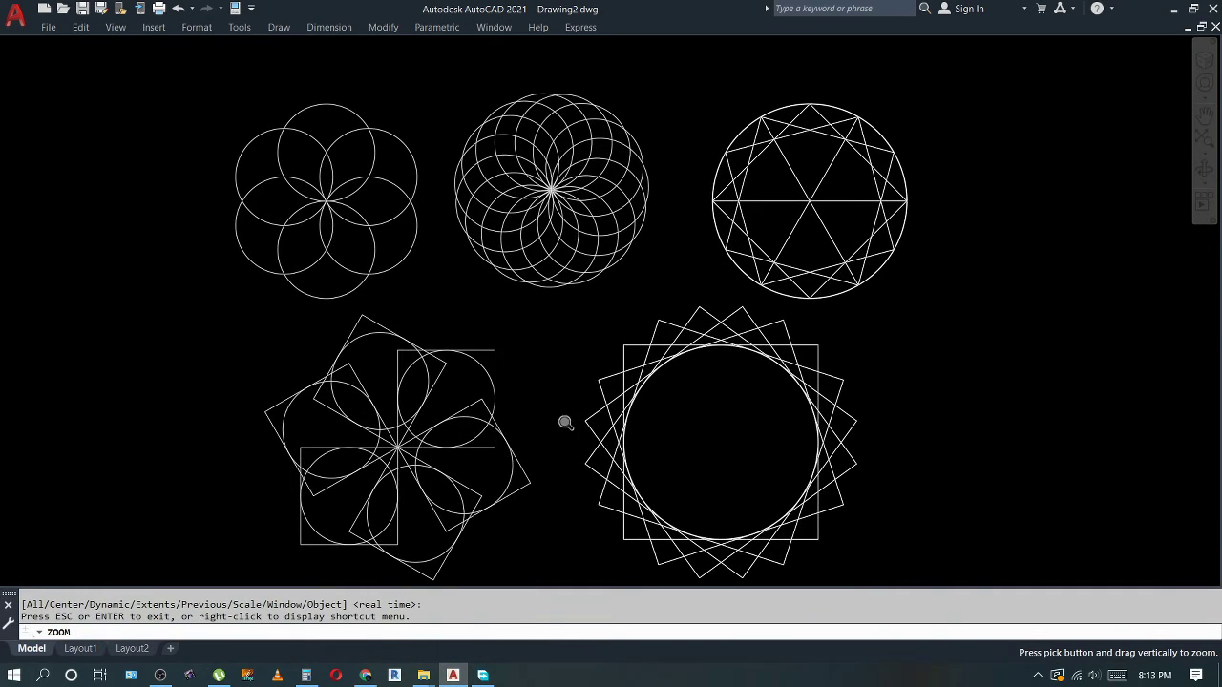
{"action": "key", "text": "Escape"}
{"action": "key", "text": "Escape"}
{"action": "key", "text": "Escape"}
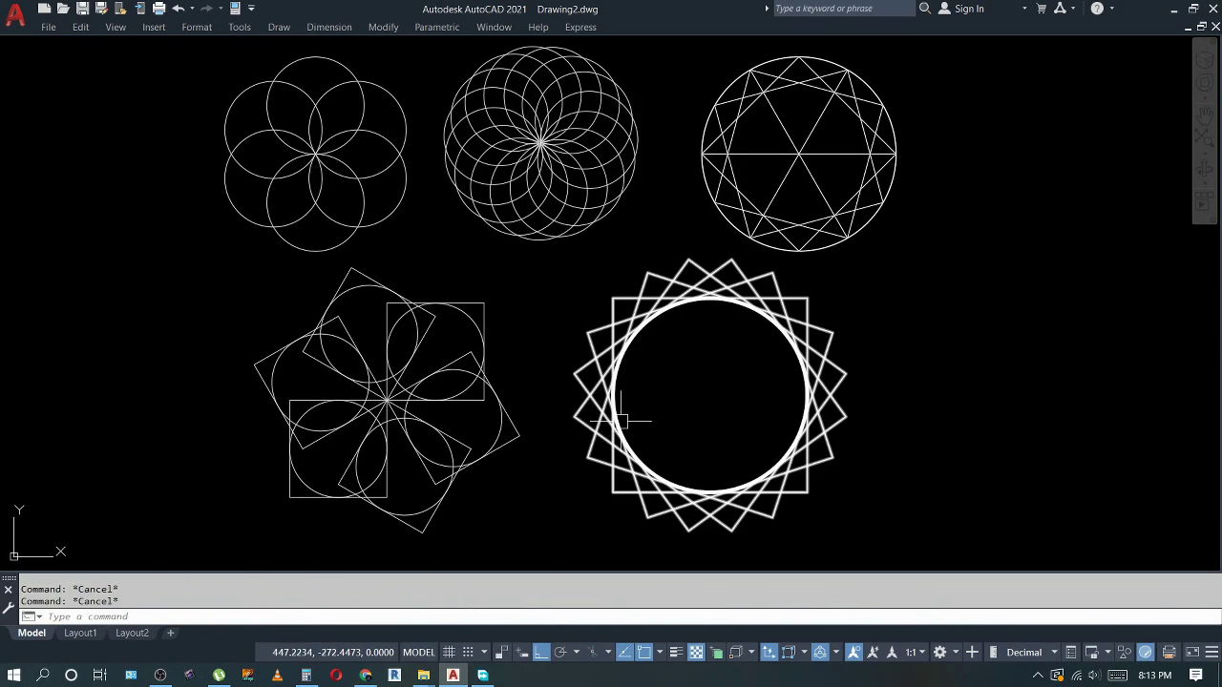
- Move the star figure and the rotated-square flower left together
{"action": "type", "text": "m"}
{"action": "key", "text": "Return"}
{"action": "left_click_drag", "start_coordinate": [640, 411], "coordinate": [579, 430]}
{"action": "left_click_drag", "start_coordinate": [507, 406], "coordinate": [445, 468]}
{"action": "key", "text": "Return"}
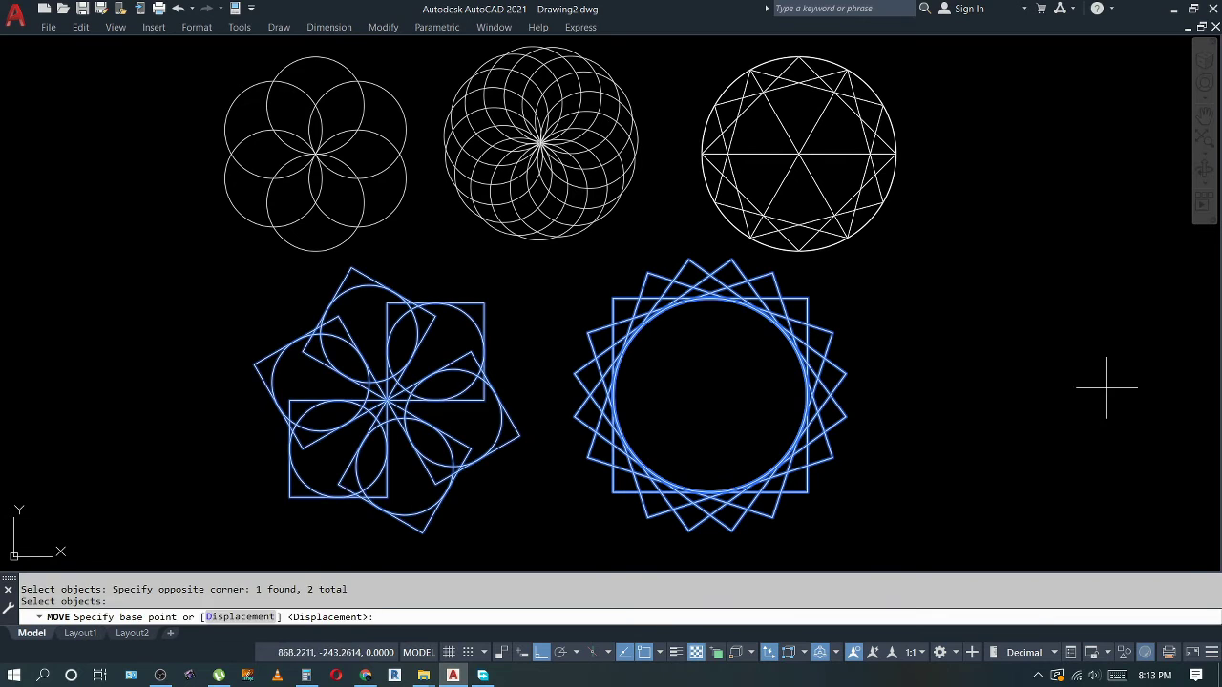
{"action": "left_click", "coordinate": [1106, 388]}
{"action": "left_click", "coordinate": [1020, 391]}
{"action": "key", "text": "Escape"}
{"action": "key", "text": "Escape"}
- Draw a new circle to the right of the star figure
{"action": "type", "text": "c"}
{"action": "key", "text": "Return"}
{"action": "left_click", "coordinate": [941, 424]}
{"action": "left_click", "coordinate": [983, 448]}
{"action": "key", "text": "Escape"}
{"action": "key", "text": "Escape"}
{"action": "middle_click_drag", "start_coordinate": [925, 435], "coordinate": [905, 432]}
- Draw a vertical line across the circle and a bottom tangent line extending right
{"action": "type", "text": "l"}
{"action": "key", "text": "Return"}
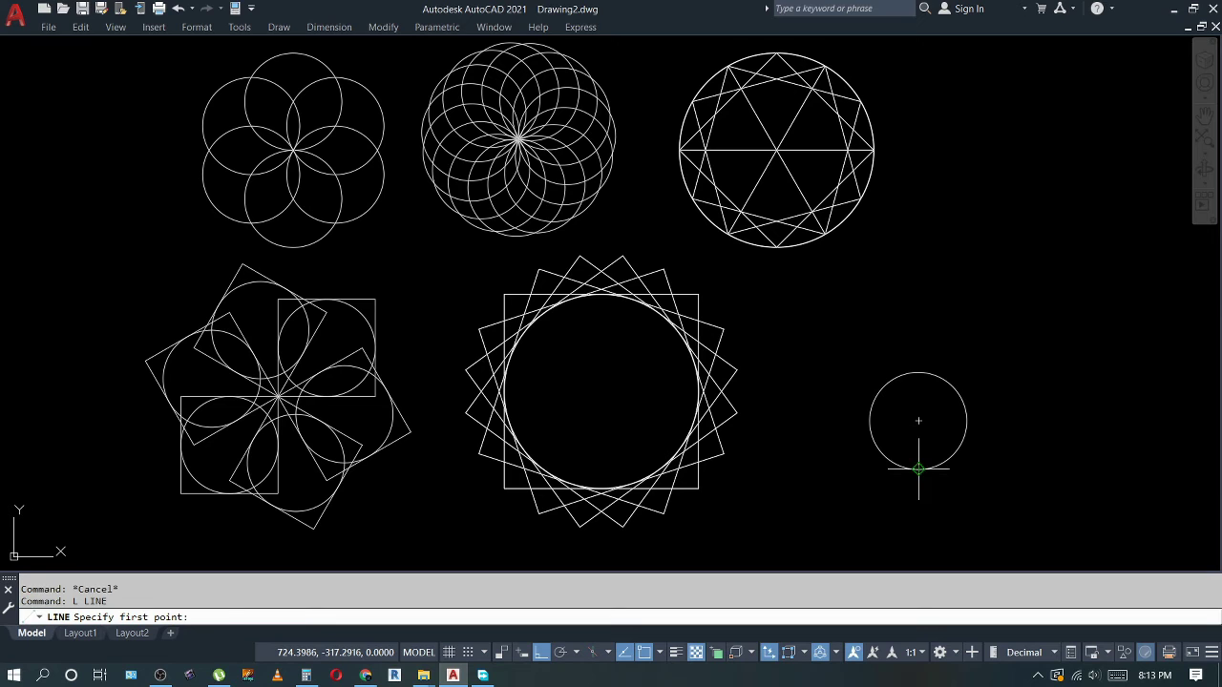
{"action": "left_click", "coordinate": [918, 468]}
{"action": "left_click", "coordinate": [918, 373]}
{"action": "key", "text": "Escape"}
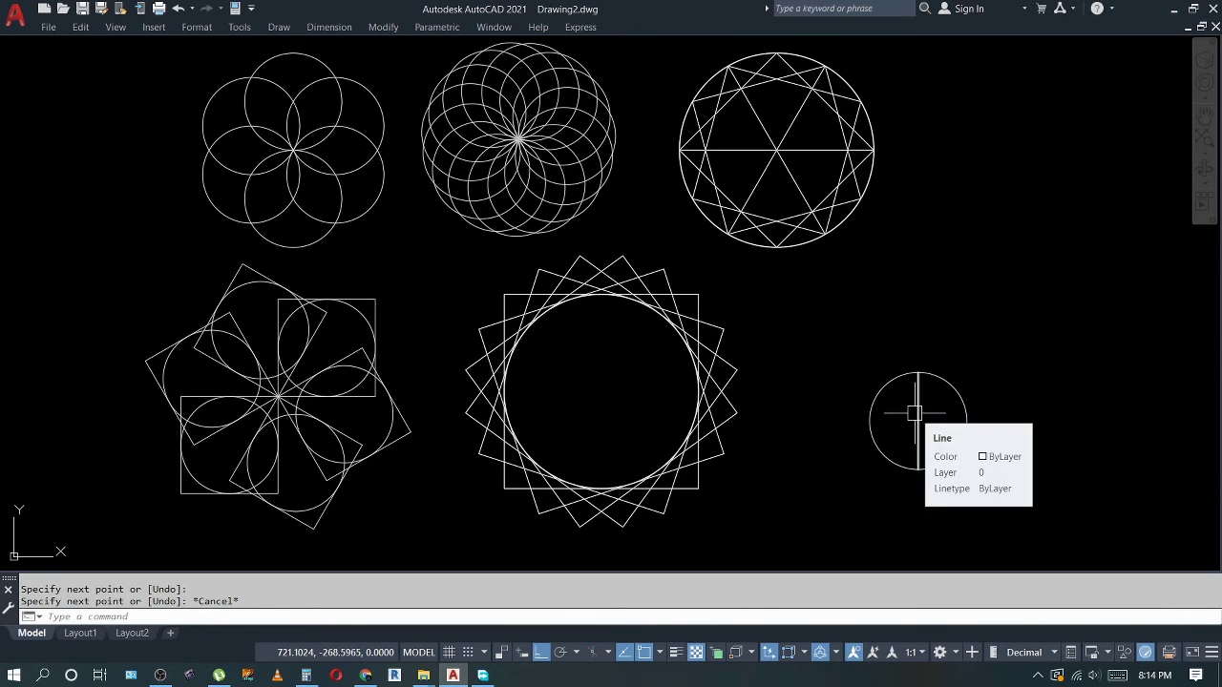
{"action": "key", "text": "Return"}
{"action": "left_click", "coordinate": [918, 373]}
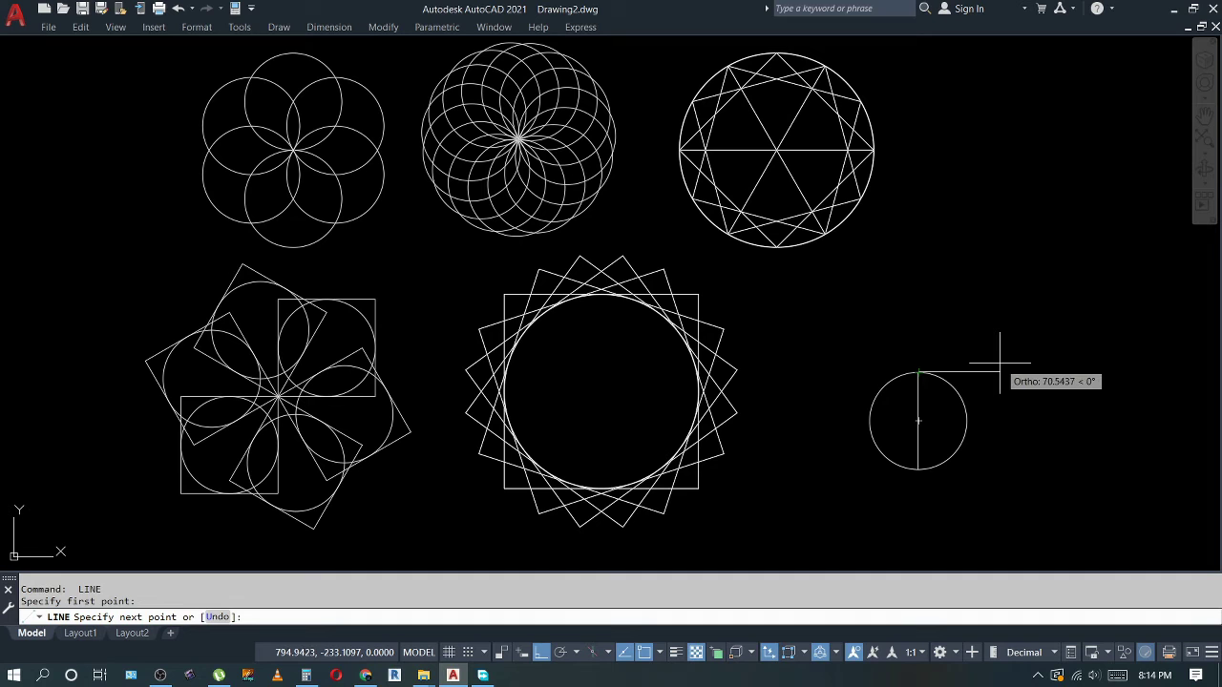
{"action": "key", "text": "Return"}
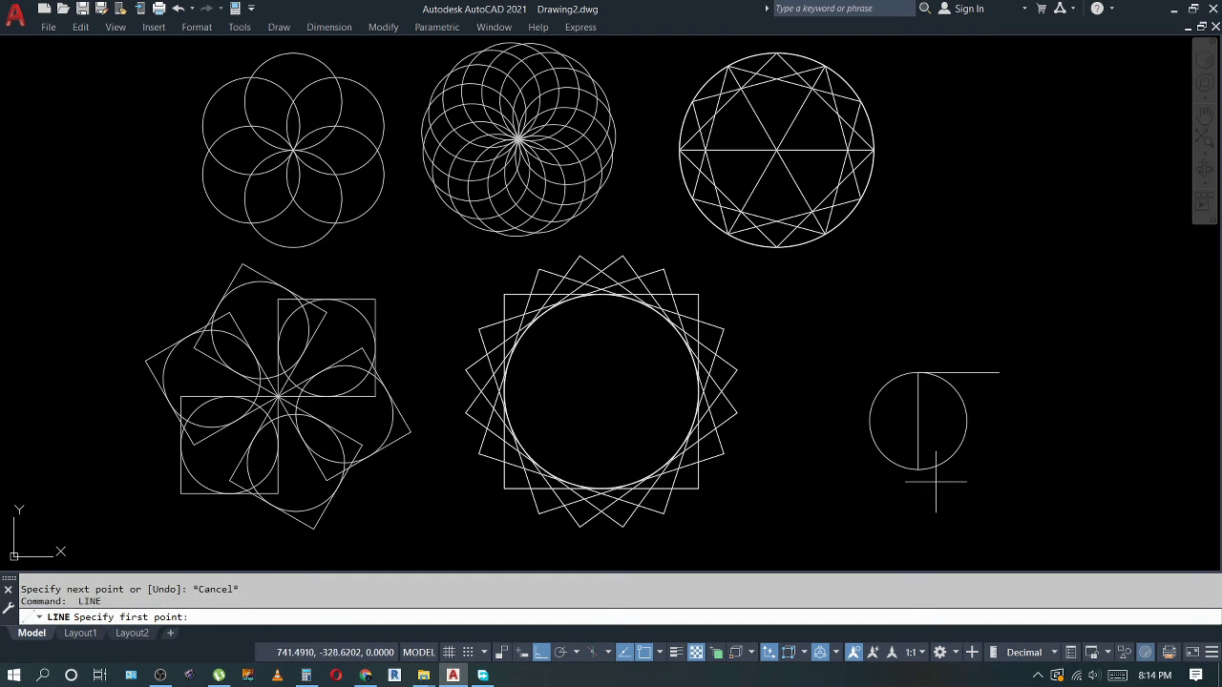
{"action": "left_click", "coordinate": [918, 469]}
{"action": "left_click", "coordinate": [1018, 468]}
{"action": "key", "text": "Escape"}
- Add a right-side vertical line down to the bottom line, erase the top line, trim the excess
{"action": "key", "text": "Return"}
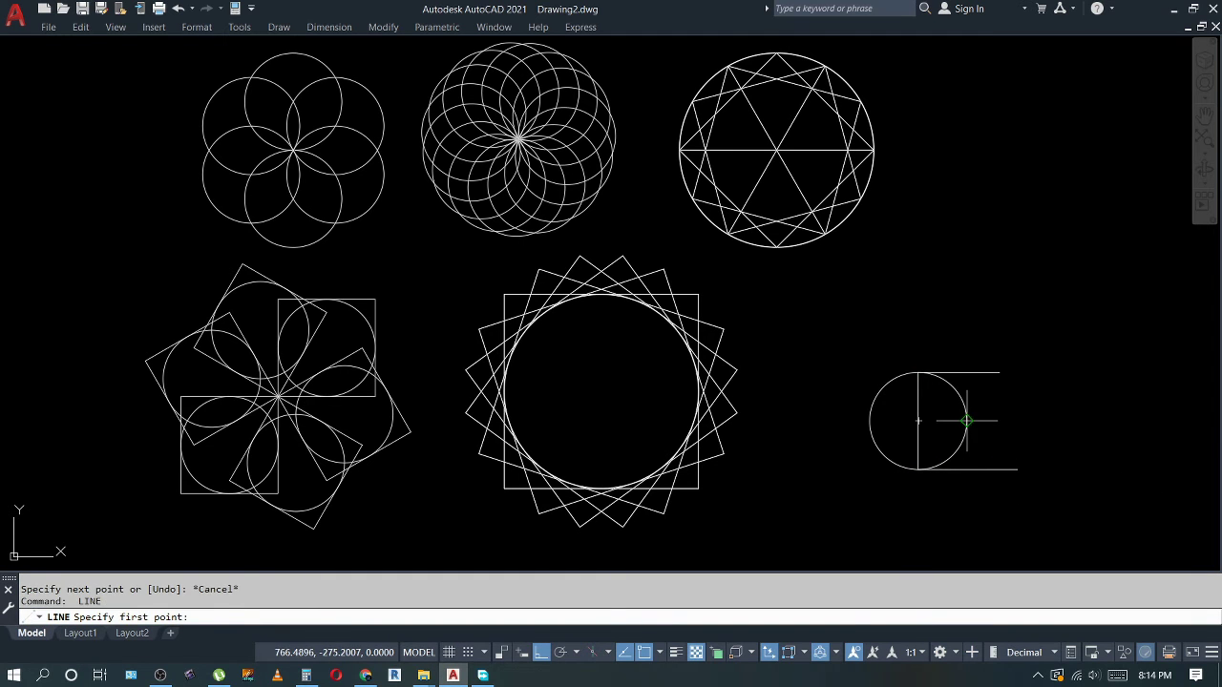
{"action": "left_click", "coordinate": [967, 421]}
{"action": "left_click", "coordinate": [966, 468]}
{"action": "key", "text": "Escape"}
{"action": "key", "text": "Escape"}
{"action": "left_click", "coordinate": [985, 372]}
{"action": "type", "text": "e"}
{"action": "key", "text": "Return"}
{"action": "key", "text": "Escape"}
{"action": "key", "text": "Return"}
{"action": "left_click", "coordinate": [987, 466]}
{"action": "key", "text": "Escape"}
- Draw a horizontal line extending left from the circle's top; the fillet attempt is cancelled
{"action": "type", "text": "l"}
{"action": "key", "text": "Return"}
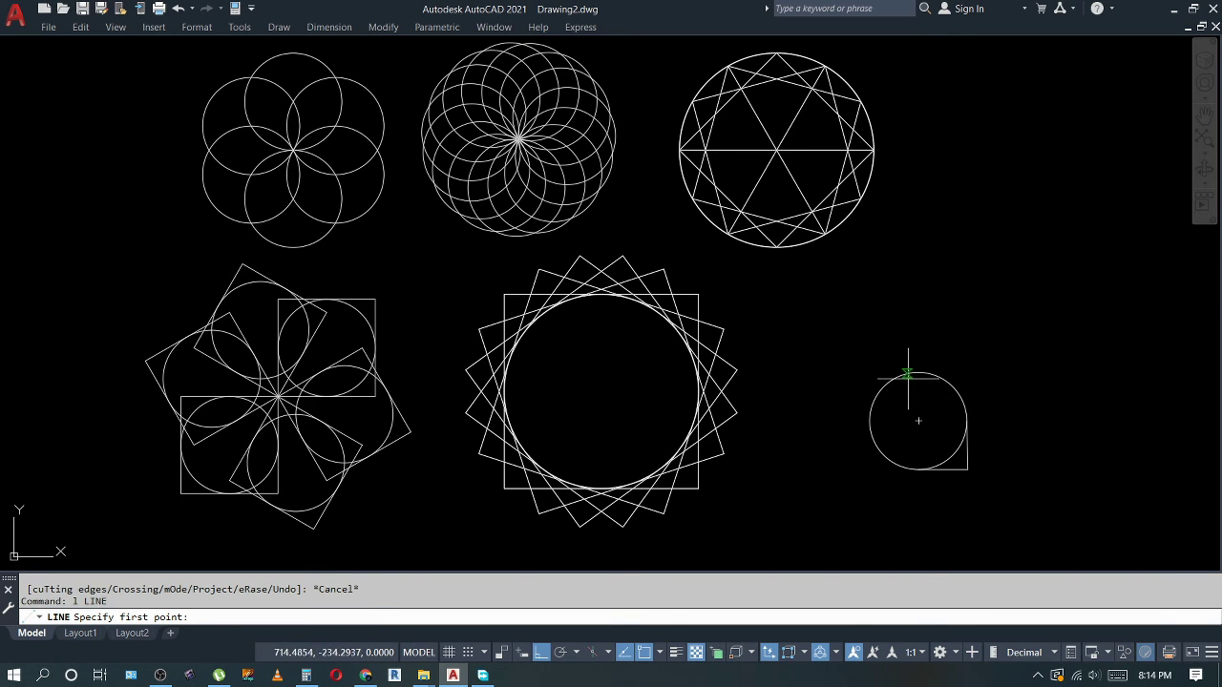
{"action": "left_click", "coordinate": [919, 373]}
{"action": "left_click", "coordinate": [833, 372]}
{"action": "key", "text": "Escape"}
{"action": "key", "text": "Return"}
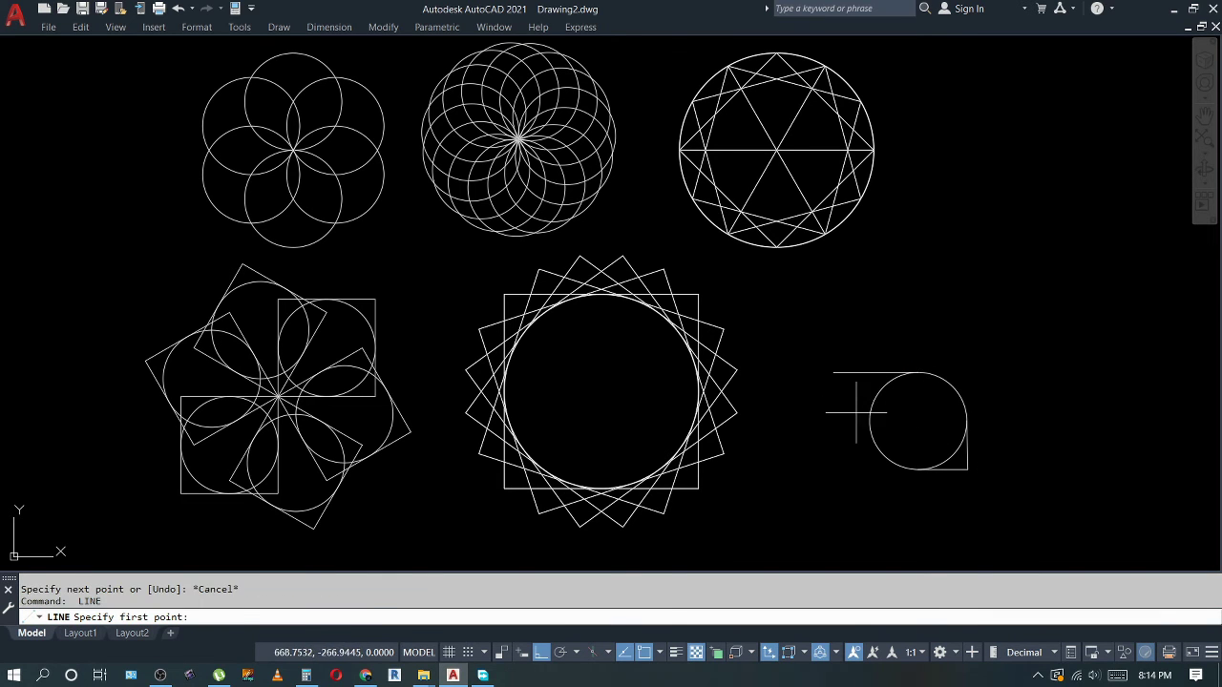
{"action": "left_click", "coordinate": [870, 420]}
{"action": "key", "text": "Escape"}
{"action": "type", "text": "f"}
{"action": "key", "text": "Return"}
{"action": "left_click", "coordinate": [867, 384]}
{"action": "key", "text": "Escape"}
{"action": "key", "text": "Escape"}
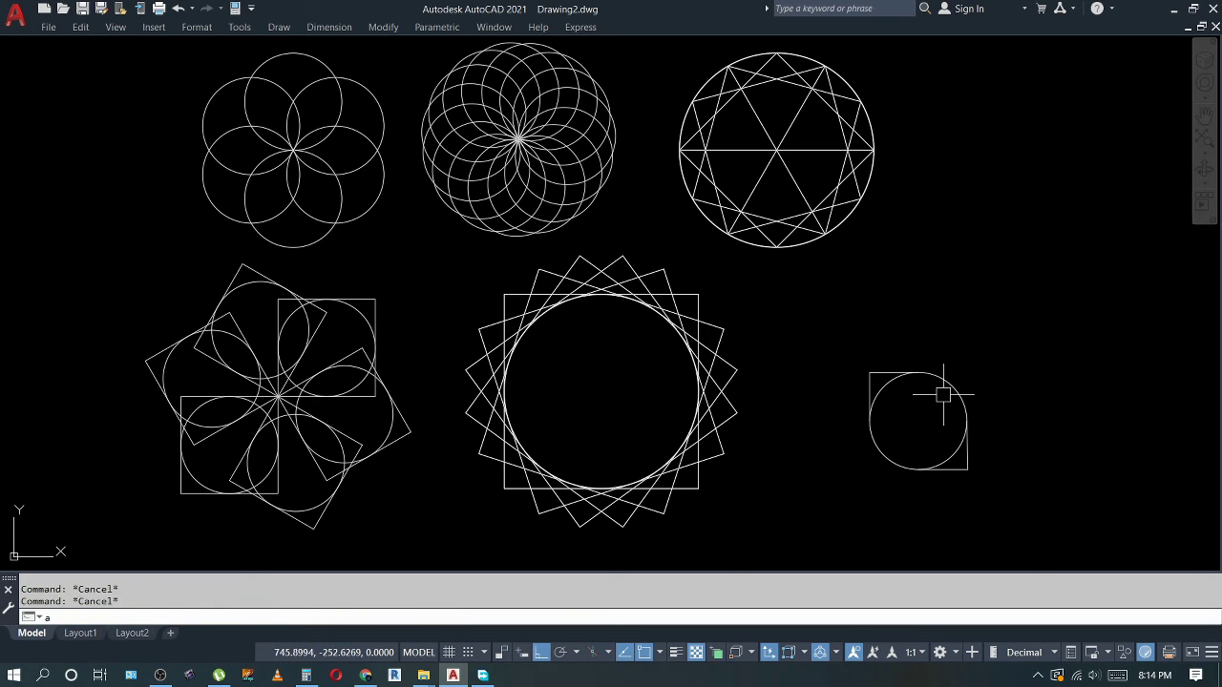
- Try a polar array of the circle and square around the square's corner, then undo it
{"action": "type", "text": "r"}
{"action": "key", "text": "Return"}
{"action": "left_click", "coordinate": [1002, 340]}
{"action": "left_click", "coordinate": [847, 492]}
{"action": "key", "text": "Return"}
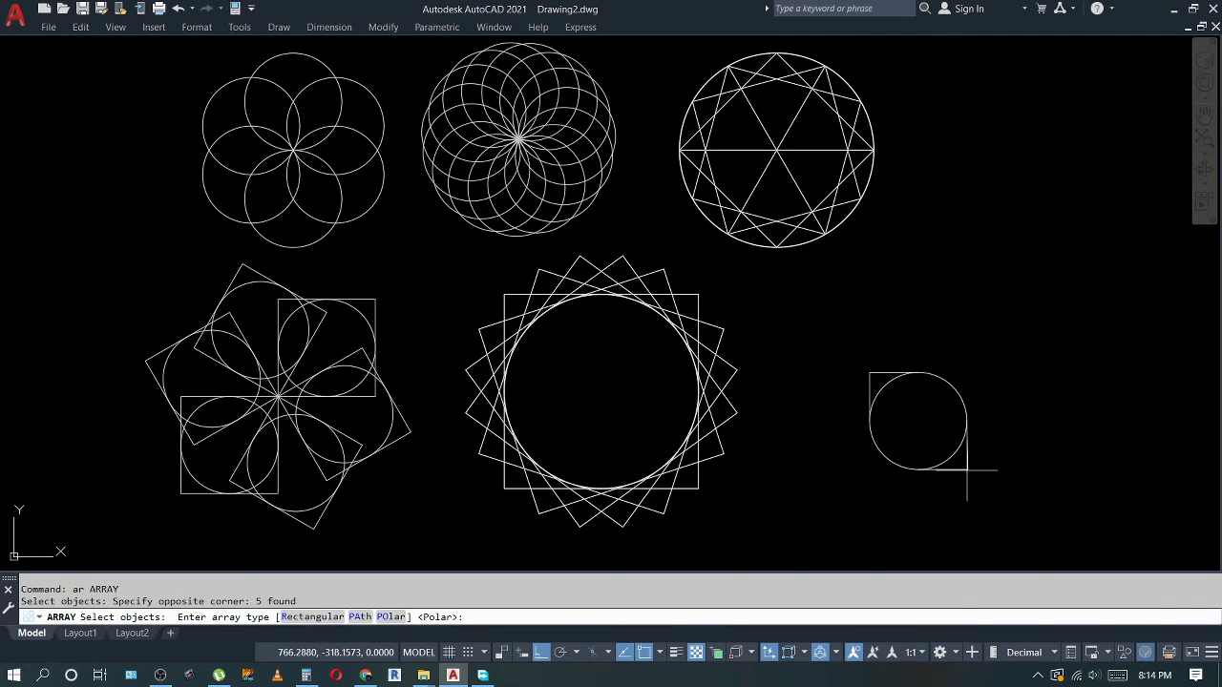
{"action": "key", "text": "Return"}
{"action": "left_click", "coordinate": [967, 470]}
{"action": "middle_click_drag", "start_coordinate": [965, 468], "coordinate": [835, 399]}
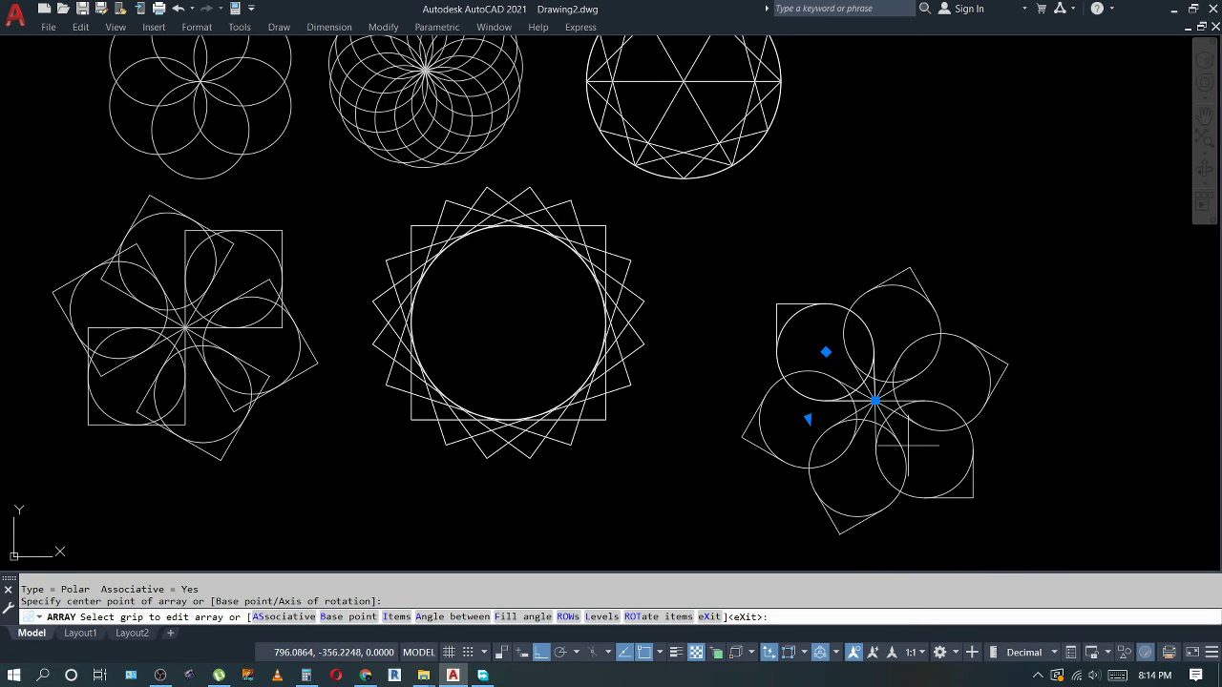
{"action": "key", "text": "ctrl+z"}
{"action": "key", "text": "ctrl+z"}
{"action": "left_click", "coordinate": [828, 345]}
{"action": "left_click", "coordinate": [997, 513]}
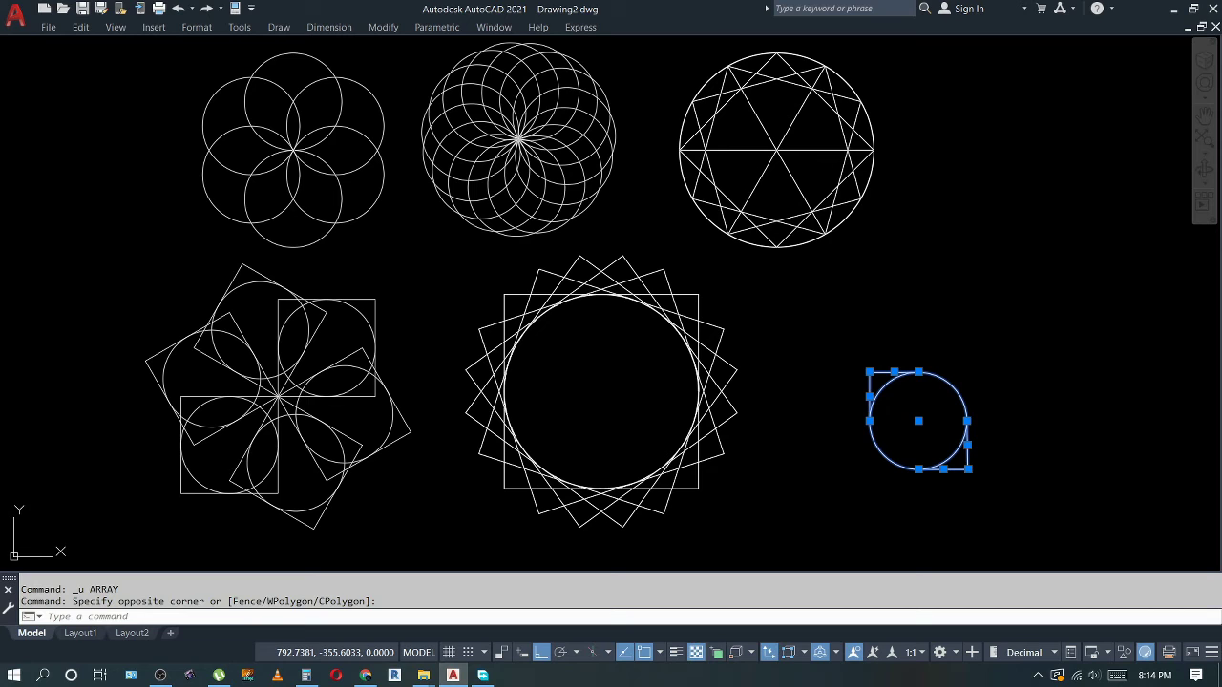
{"action": "key", "text": "Escape"}
{"action": "key", "text": "Escape"}
- Polar-array the circle and square into 10 items around the square's corner
{"action": "type", "text": "r"}
{"action": "key", "text": "Return"}
{"action": "left_click", "coordinate": [840, 347]}
{"action": "left_click", "coordinate": [1027, 496]}
{"action": "key", "text": "Return"}
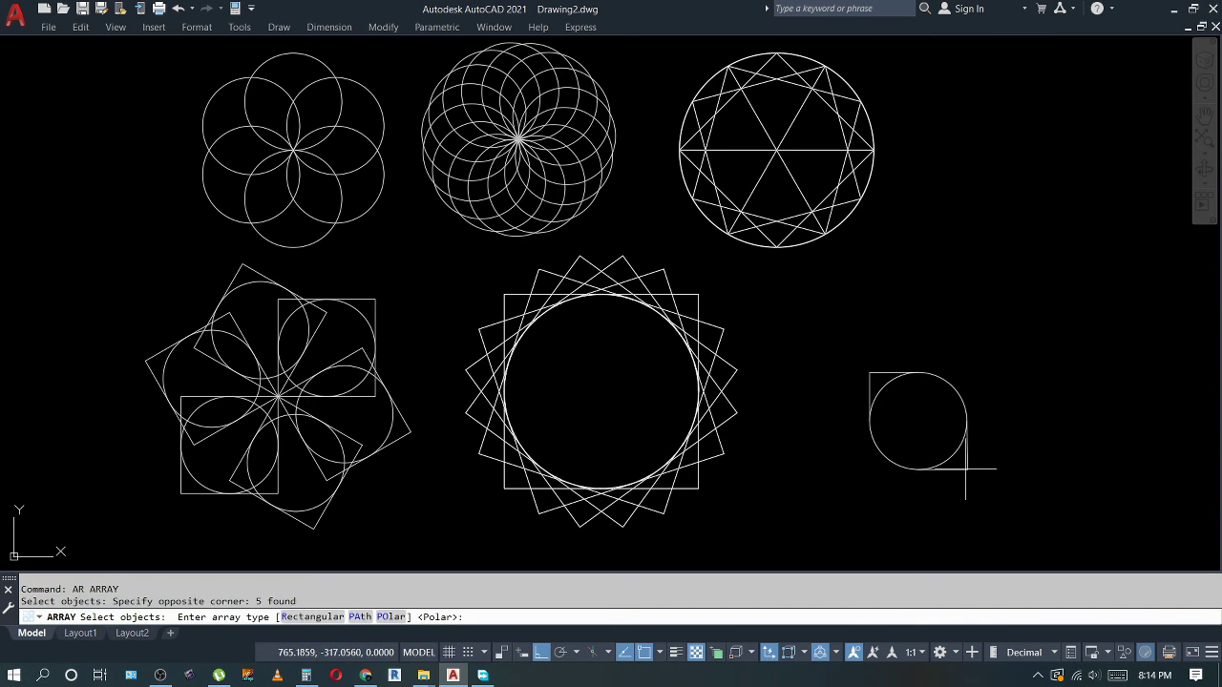
{"action": "key", "text": "Return"}
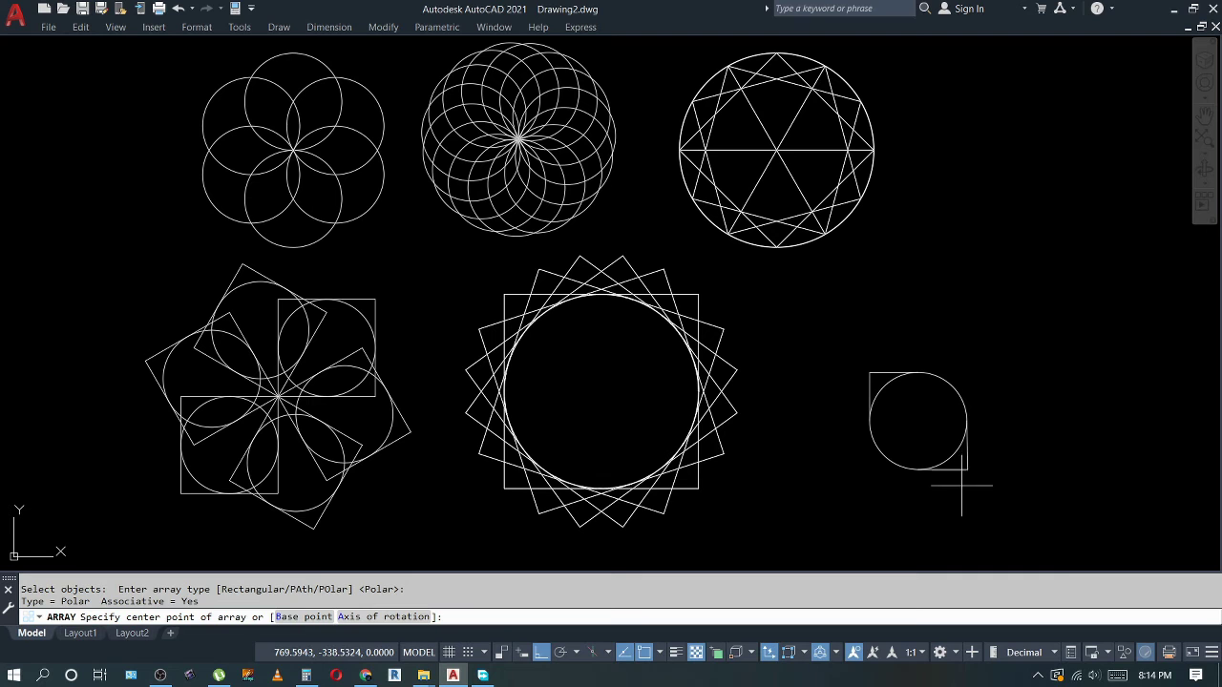
{"action": "left_click", "coordinate": [968, 468]}
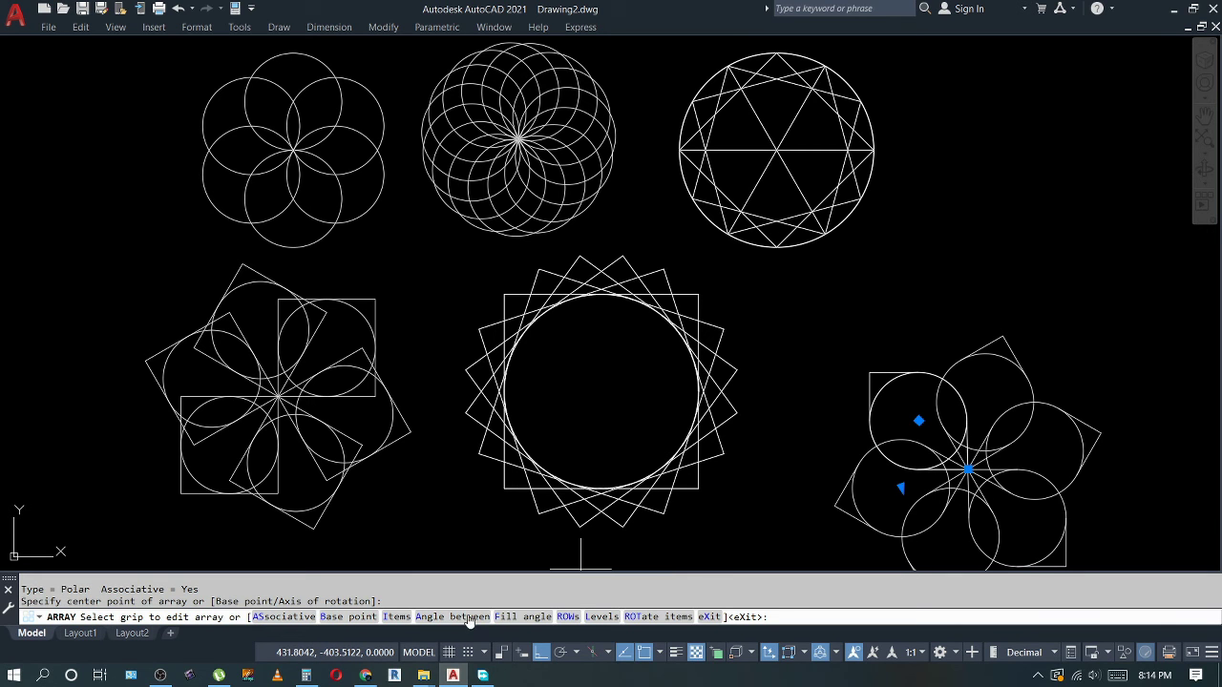
{"action": "left_click", "coordinate": [397, 617]}
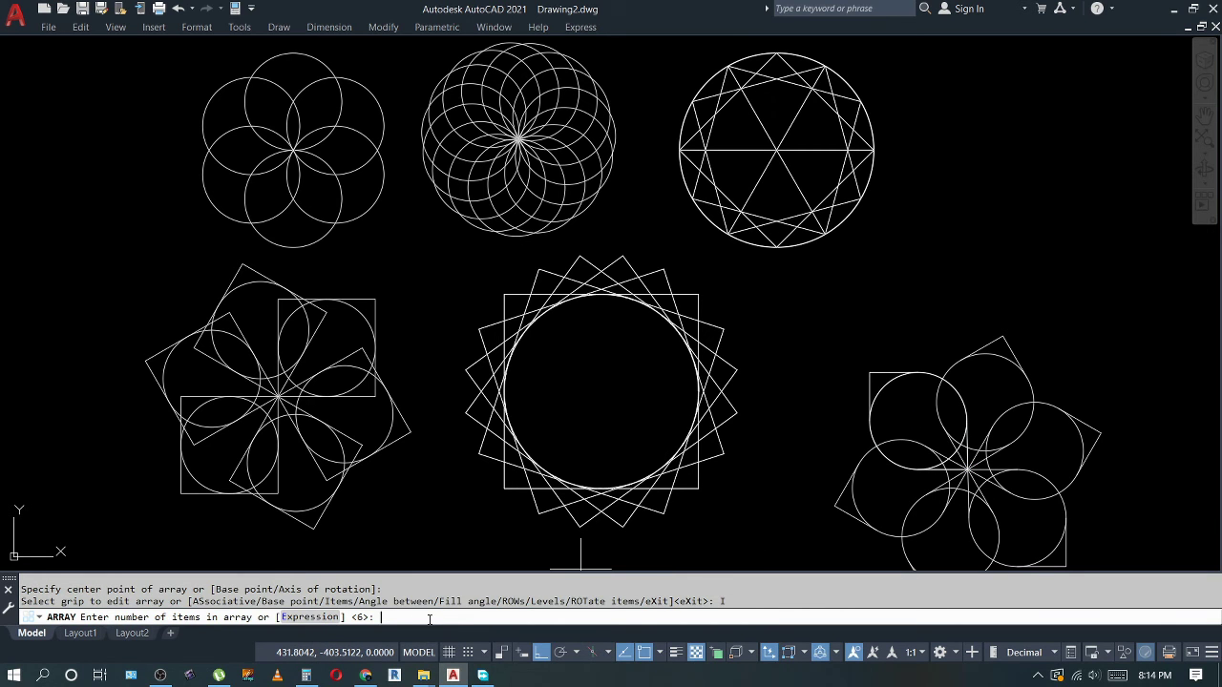
{"action": "type", "text": "10"}
{"action": "key", "text": "Return"}
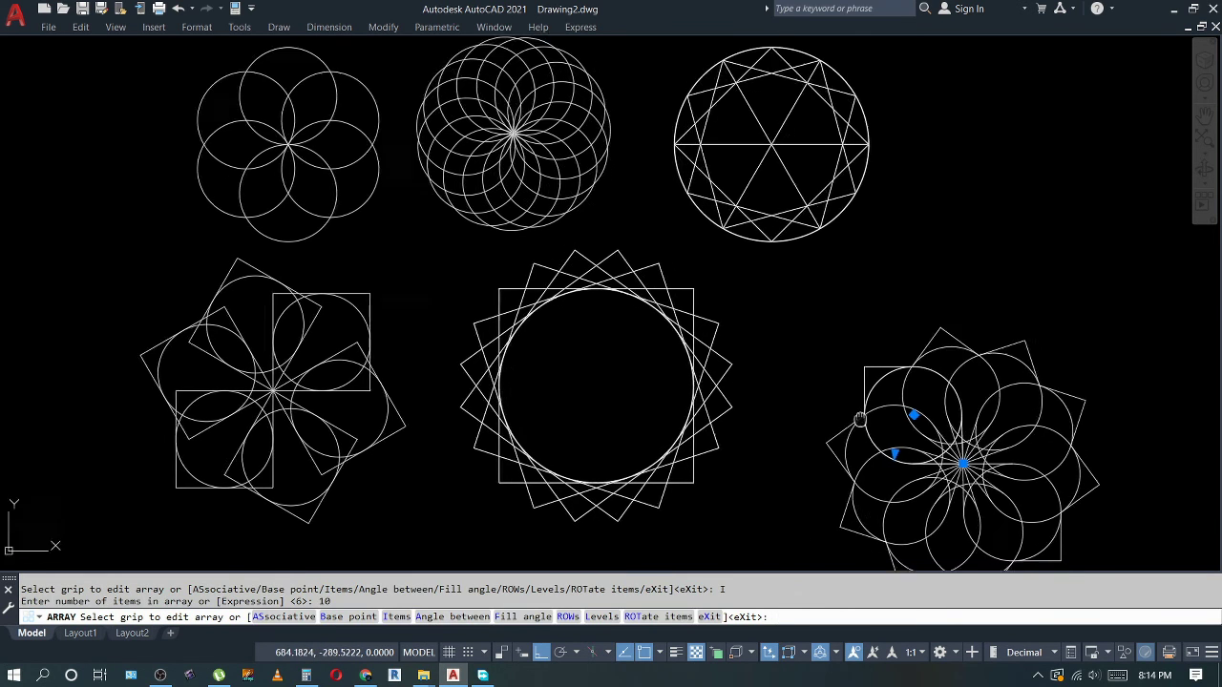
{"action": "middle_click_drag", "start_coordinate": [874, 529], "coordinate": [782, 474]}
{"action": "key", "text": "Escape"}
- Start moving the right-hand rosette with the M command
{"action": "key", "text": "Escape"}
{"action": "type", "text": "m"}
{"action": "key", "text": "Return"}
{"action": "type", "text": "p"}
{"action": "key", "text": "Return"}
{"action": "key", "text": "Escape"}
{"action": "type", "text": "m"}
{"action": "key", "text": "Return"}
{"action": "left_click", "coordinate": [929, 376]}
- Move the ten-copy rosette closer to the other bottom-row patterns
{"action": "key", "text": "Return"}
{"action": "left_click", "coordinate": [1059, 335]}
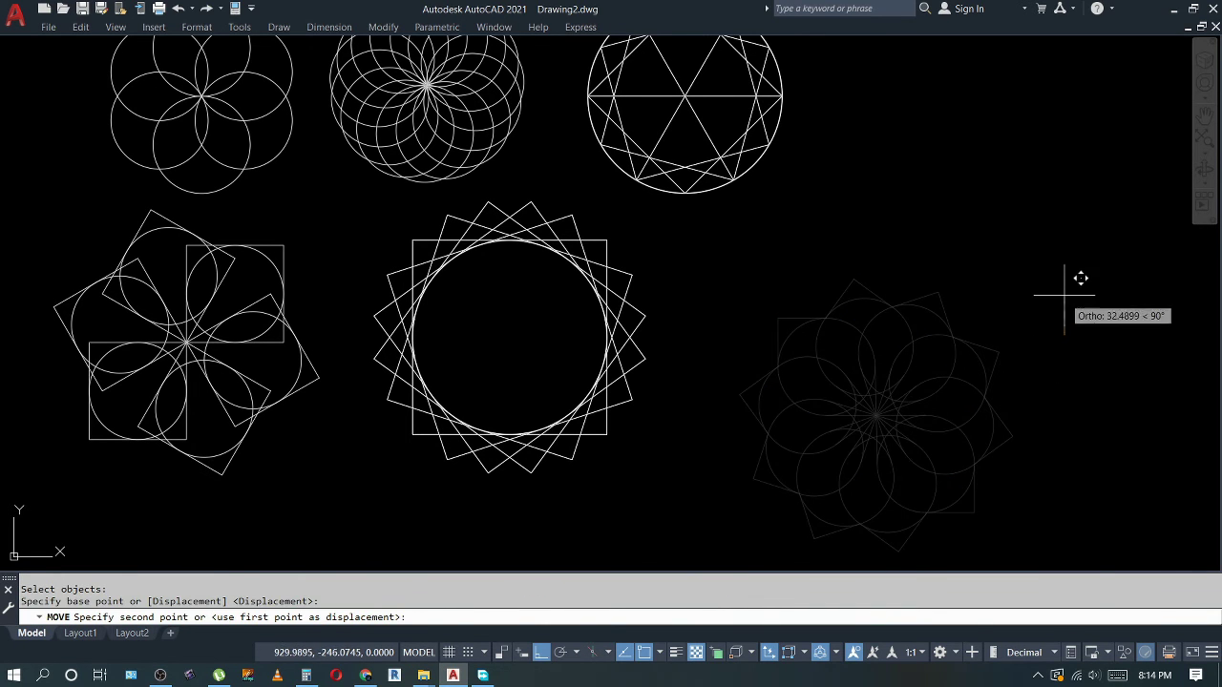
{"action": "key", "text": "Escape"}
{"action": "type", "text": "m"}
{"action": "key", "text": "Return"}
{"action": "left_click_drag", "start_coordinate": [945, 447], "coordinate": [897, 399]}
{"action": "key", "text": "Return"}
{"action": "left_click", "coordinate": [880, 514]}
{"action": "key", "text": "Escape"}
{"action": "mouse_move", "coordinate": [827, 470]}
{"action": "middle_mouse_down"}
{"action": "mouse_move", "coordinate": [797, 509]}
{"action": "mouse_move", "coordinate": [814, 526]}
{"action": "middle_mouse_up"}
- Copy the circle and square and paste a copy near the top right
{"action": "key", "text": "Escape"}
{"action": "type", "text": "c"}
{"action": "key", "text": "Return"}
{"action": "left_click", "coordinate": [1009, 197]}
{"action": "key", "text": "Return"}
- Erase the misplaced circle and paste the shapes again to end the top row
{"action": "key", "text": "Escape"}
{"action": "left_click", "coordinate": [1009, 246]}
{"action": "type", "text": "e"}
{"action": "key", "text": "Return"}
{"action": "key", "text": "Escape"}
{"action": "key", "text": "ctrl+v"}
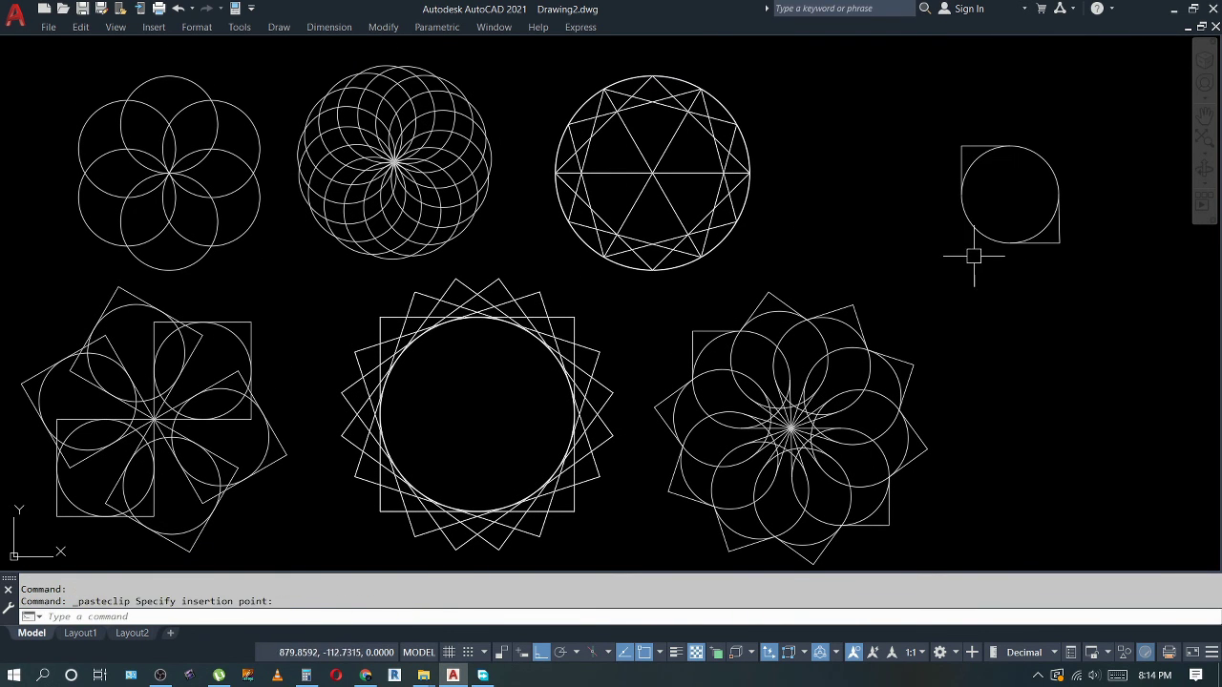
{"action": "left_click", "coordinate": [962, 246]}
{"action": "key", "text": "Escape"}
{"action": "middle_click_drag", "start_coordinate": [997, 261], "coordinate": [977, 286]}
{"action": "key", "text": "Escape"}
- Start a polar array of the top-right square centred on the circle's centre
{"action": "type", "text": "rt"}
{"action": "key", "text": "Return"}
{"action": "type", "text": "r"}
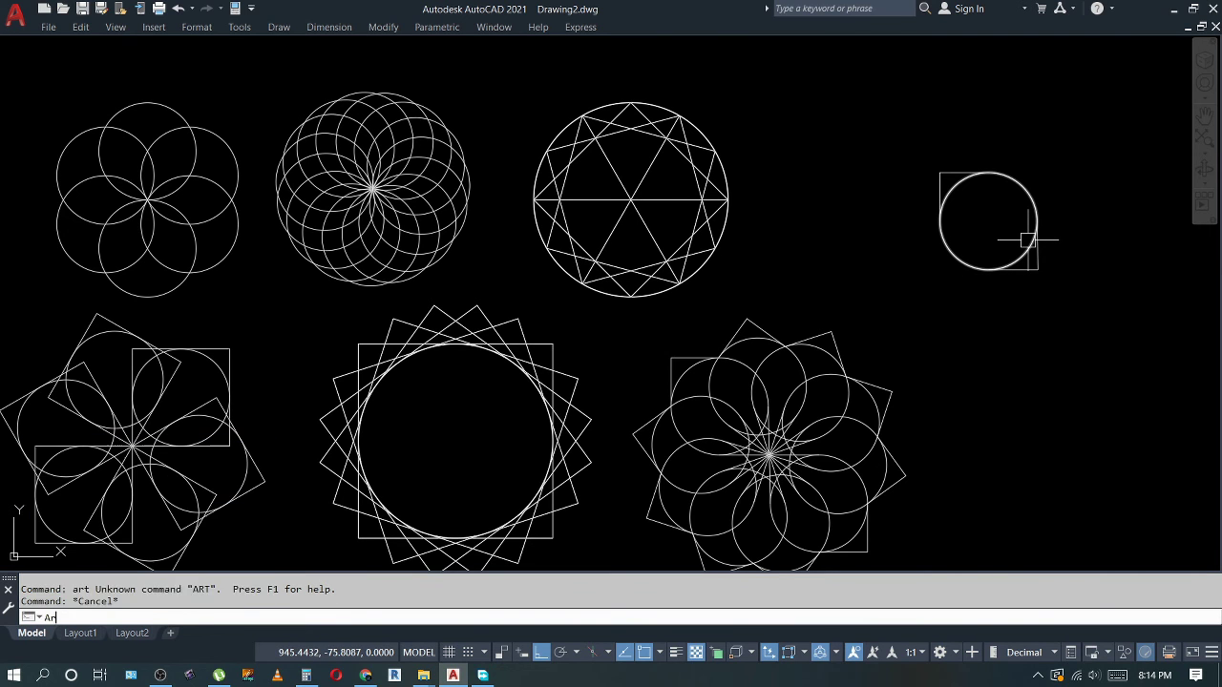
{"action": "key", "text": "Return"}
{"action": "left_click", "coordinate": [1063, 150]}
{"action": "left_click", "coordinate": [919, 285]}
{"action": "key", "text": "Return"}
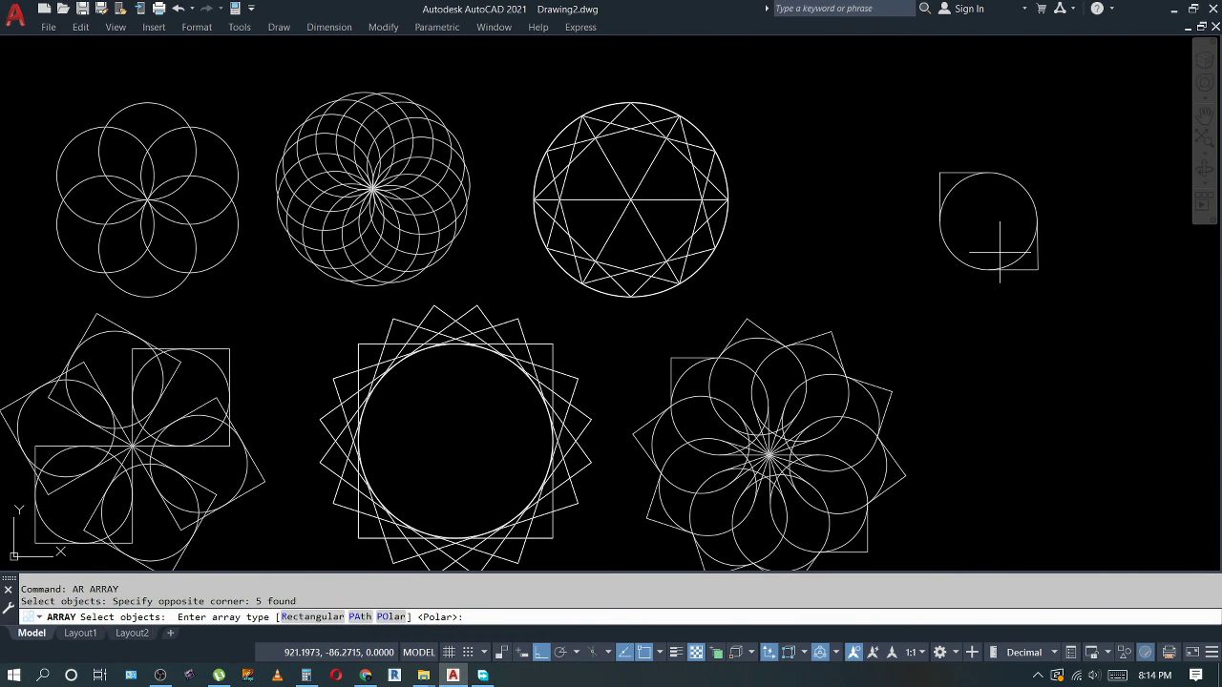
{"action": "key", "text": "Return"}
{"action": "left_click", "coordinate": [988, 220]}
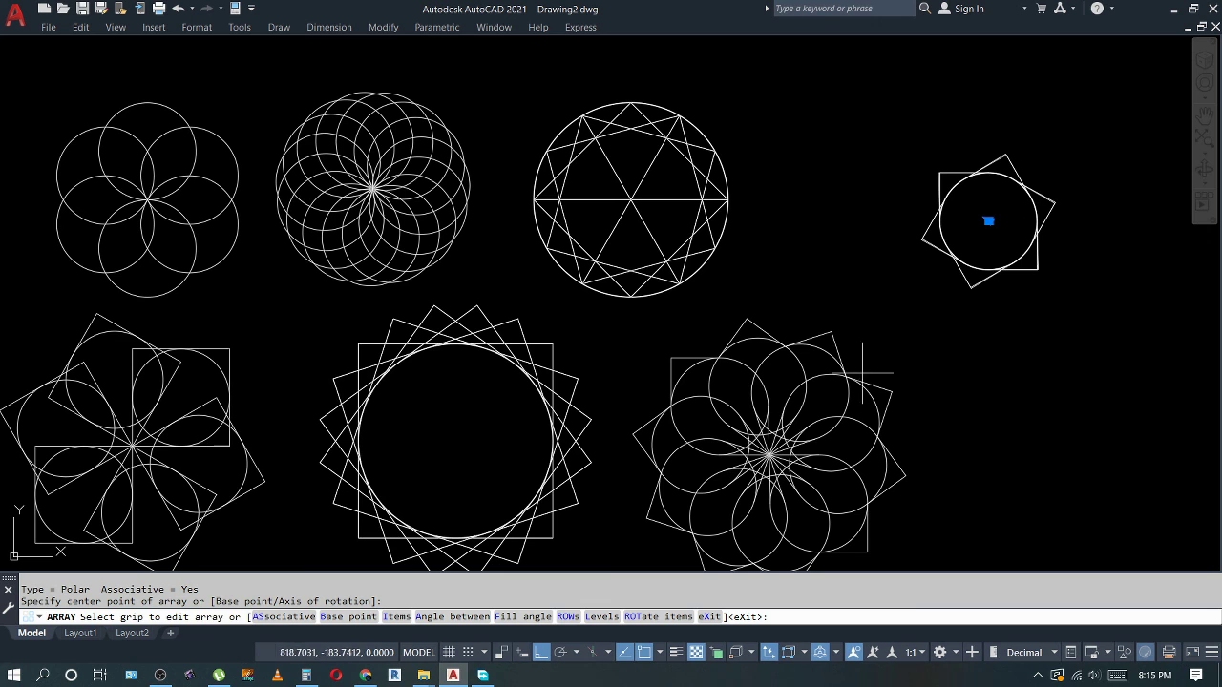
- Set the array to 10 items, briefly trying 15 before returning to 10
{"action": "left_click", "coordinate": [397, 616]}
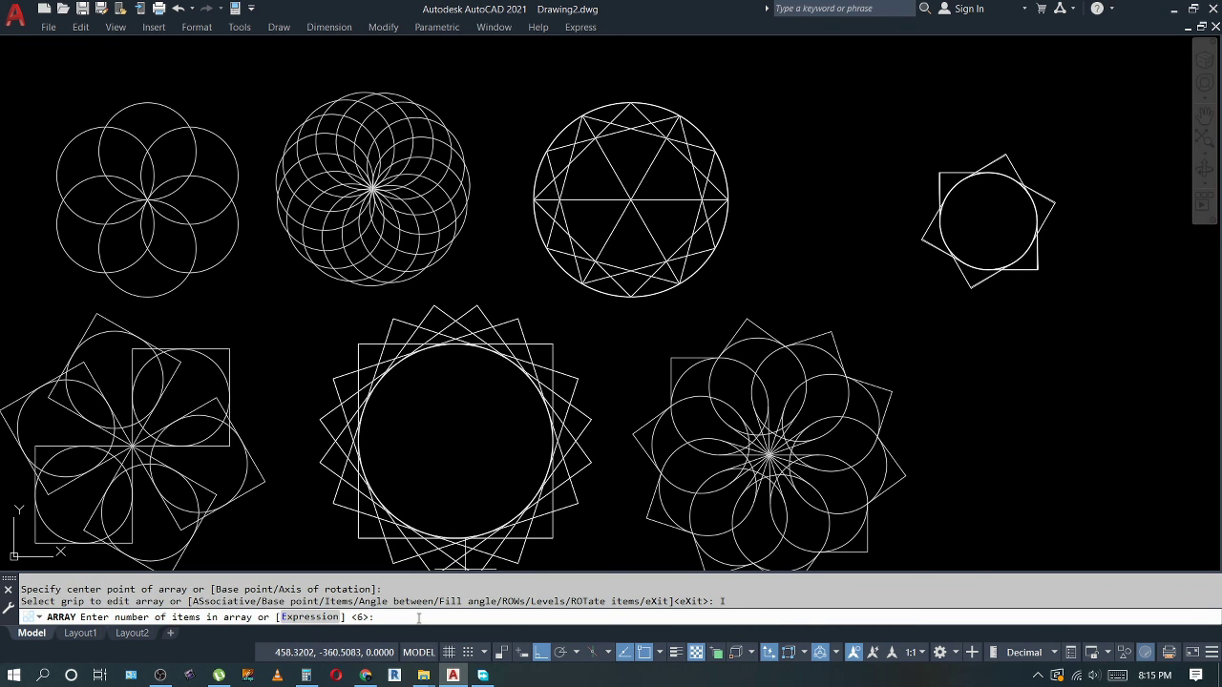
{"action": "type", "text": "10"}
{"action": "key", "text": "Return"}
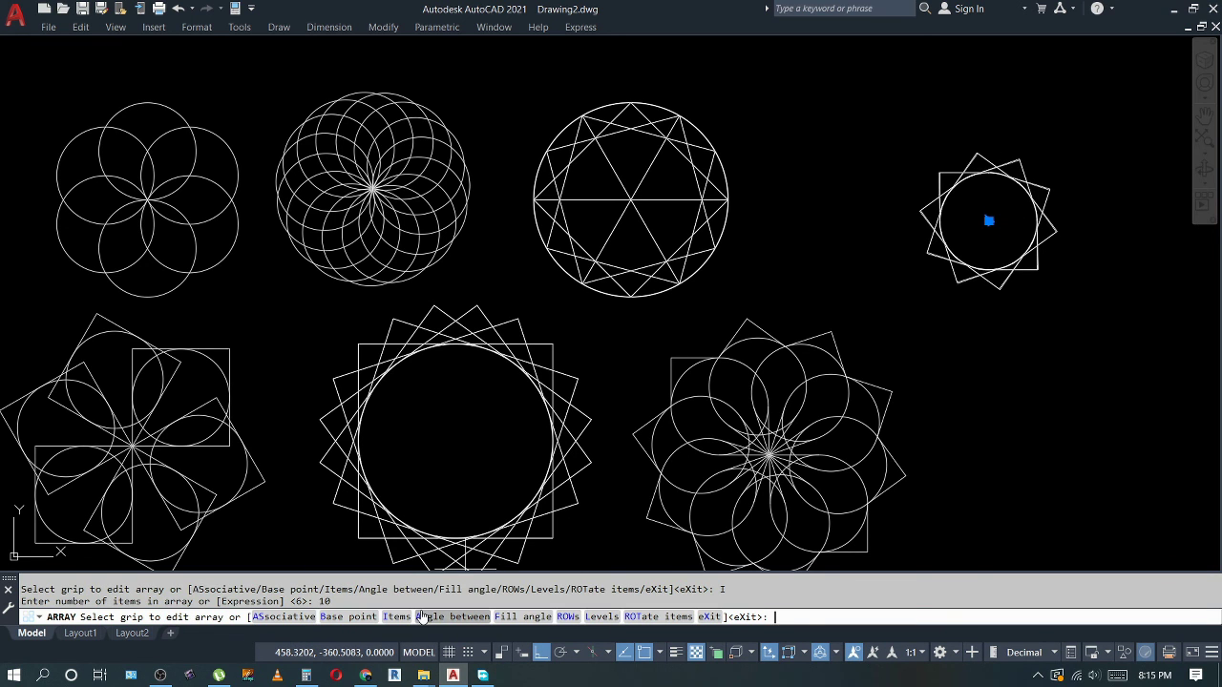
{"action": "left_click", "coordinate": [399, 617]}
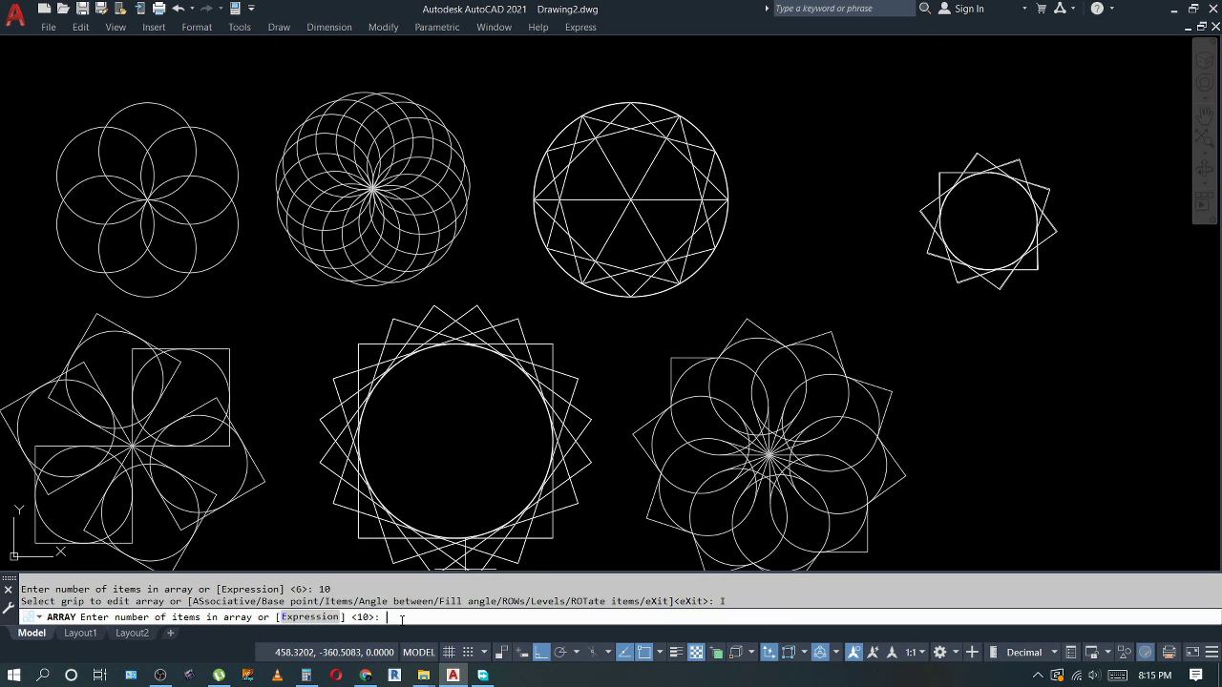
{"action": "type", "text": "15"}
{"action": "key", "text": "Return"}
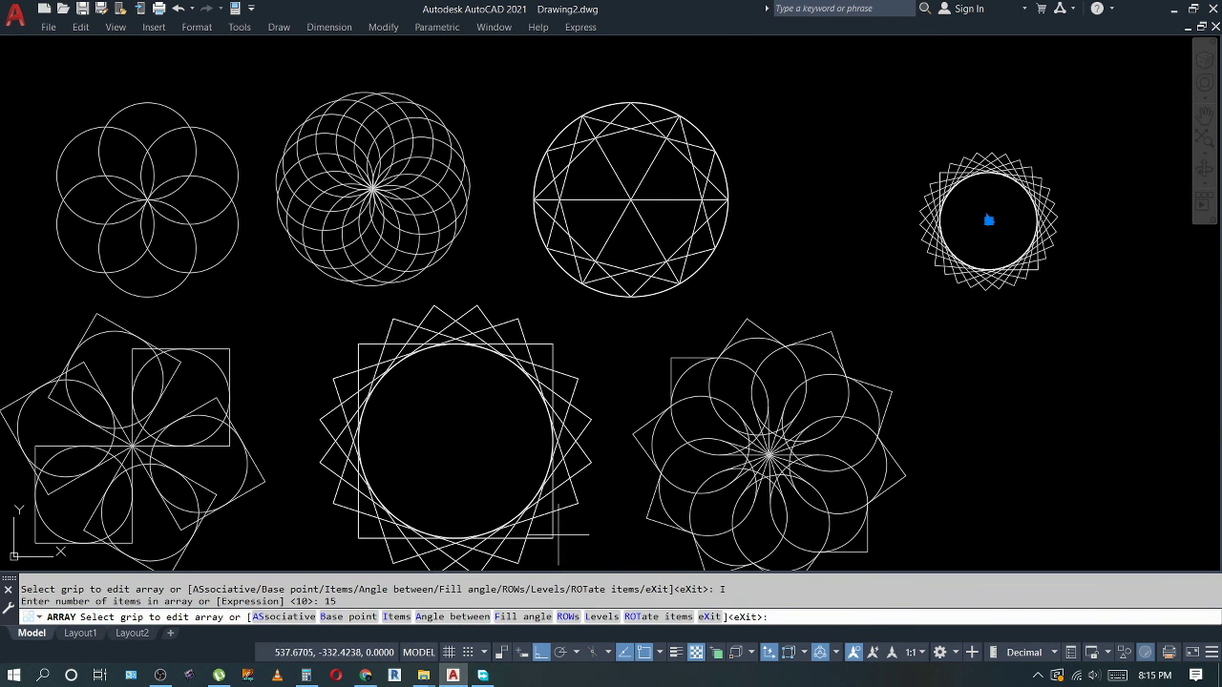
{"action": "left_click", "coordinate": [393, 616]}
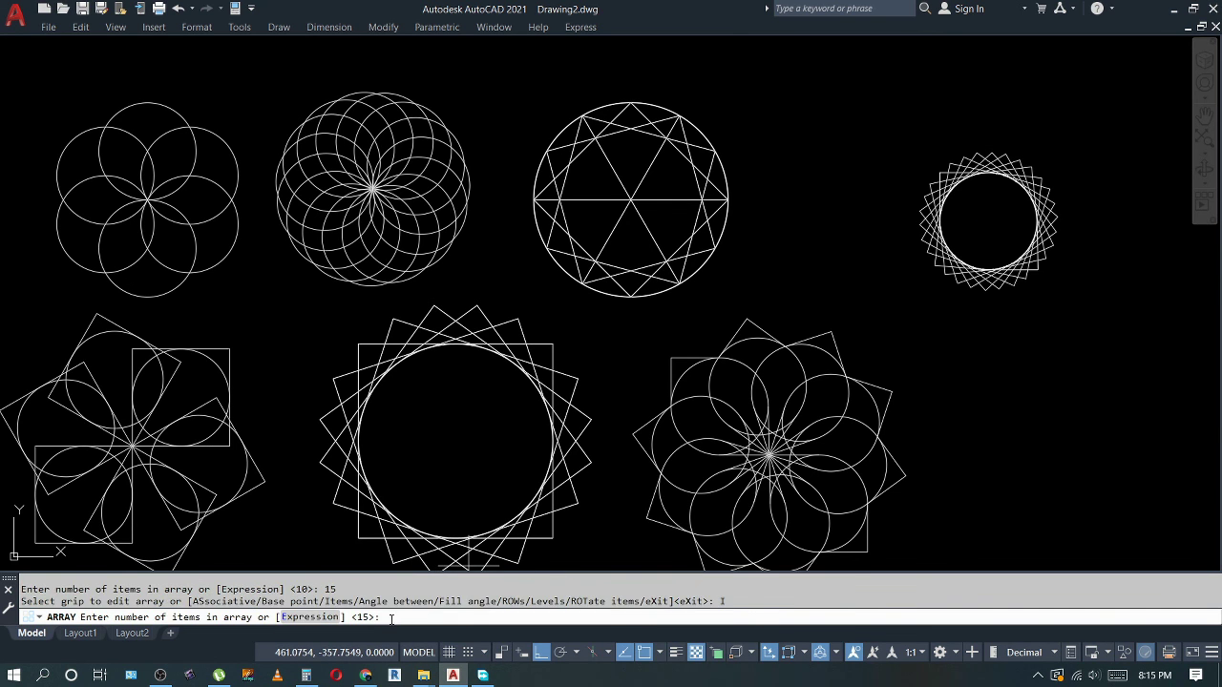
{"action": "type", "text": "20"}
{"action": "key", "text": "Return"}
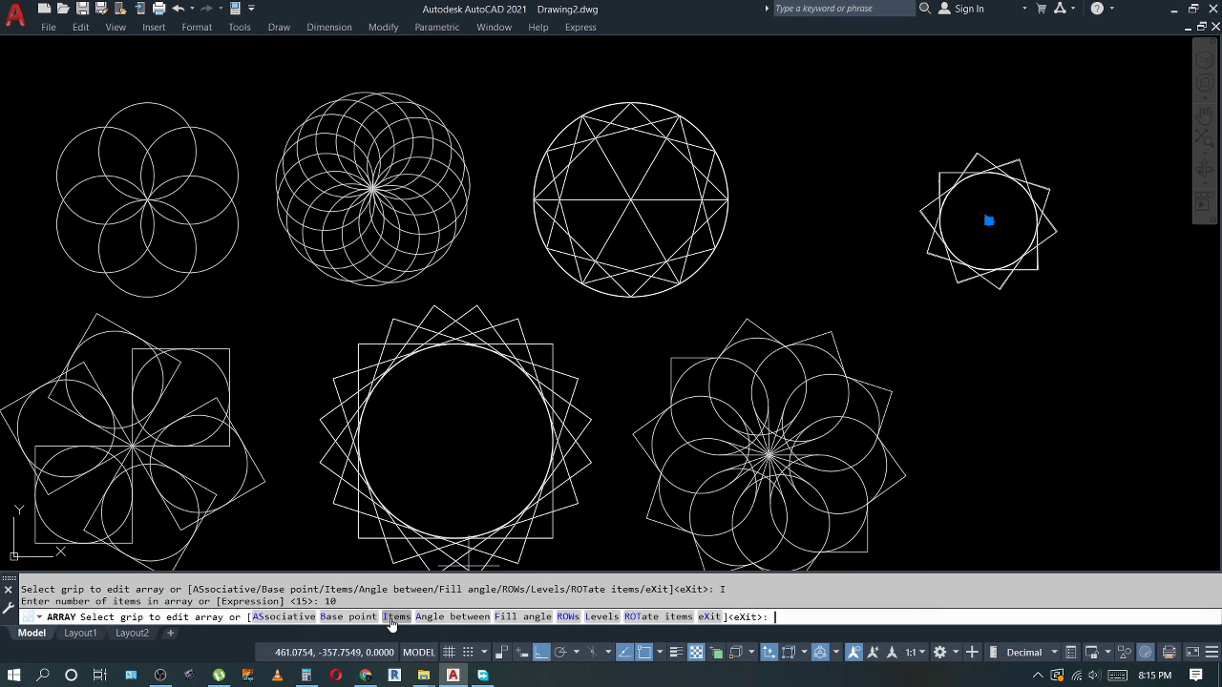
{"action": "key", "text": "Escape"}
{"action": "key", "text": "Escape"}
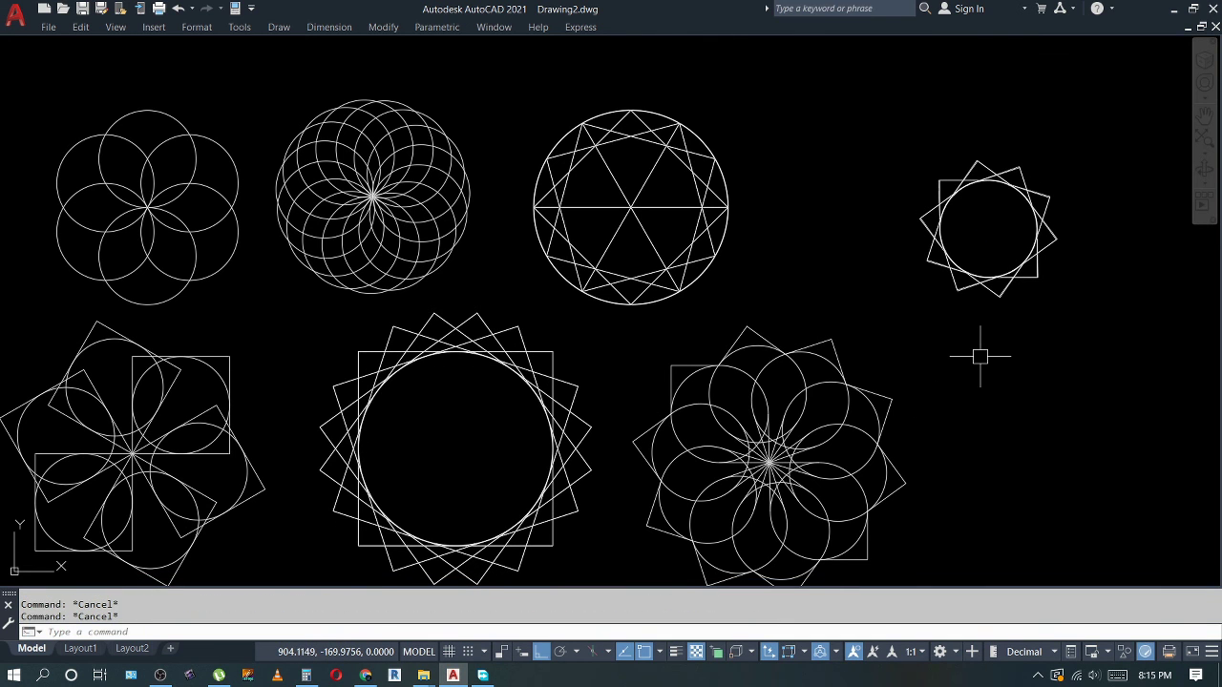
- Move the square ring slightly left to line up with the top row
{"action": "key", "text": "m"}
{"action": "key", "text": "Return"}
{"action": "scroll", "coordinate": [978, 354], "scroll_direction": "down", "scroll_amount": 3}
{"action": "left_click", "coordinate": [1022, 349]}
{"action": "left_click", "coordinate": [982, 373]}
{"action": "key", "text": "Return"}
{"action": "left_click", "coordinate": [1073, 381]}
{"action": "left_click", "coordinate": [1014, 383]}
{"action": "key", "text": "Escape"}
{"action": "key", "text": "Escape"}
- Zoom and adjust the view to frame all seven patterns
{"action": "type", "text": "z"}
{"action": "key", "text": "Return"}
{"action": "key", "text": "Return"}
{"action": "left_click_drag", "start_coordinate": [1009, 453], "coordinate": [999, 349]}
{"action": "middle_click_drag", "start_coordinate": [998, 349], "coordinate": [767, 331]}
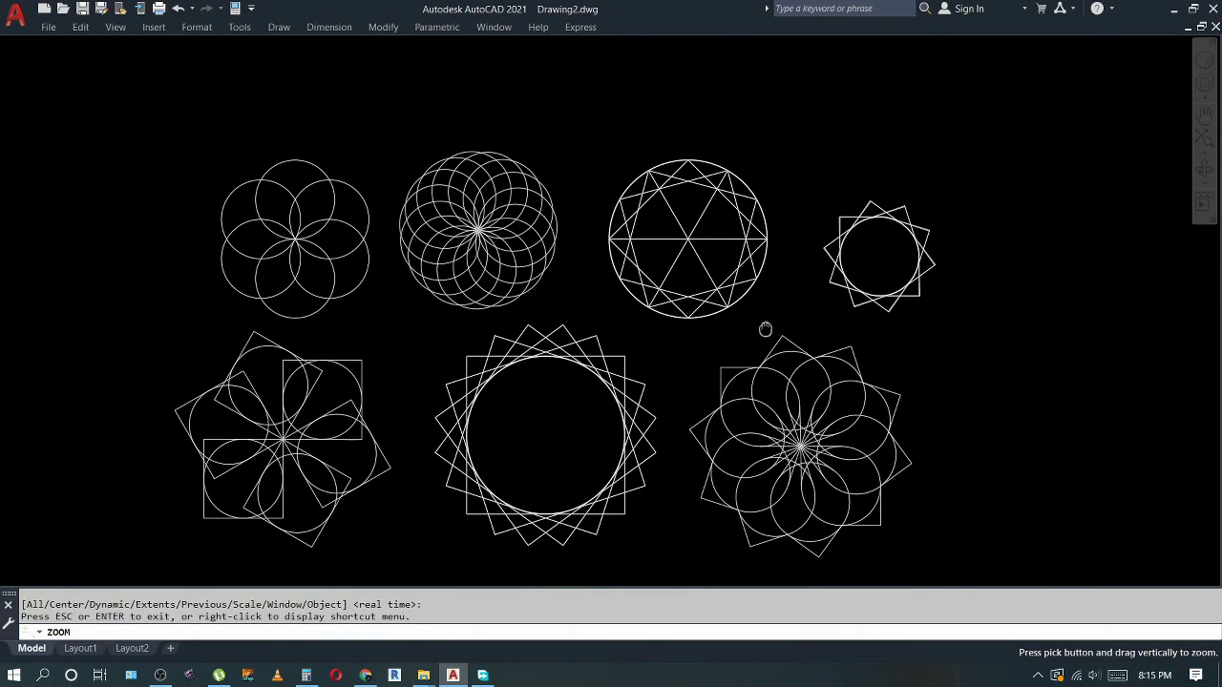
{"action": "key", "text": "Escape"}
{"action": "key", "text": "Escape"}
{"action": "key", "text": "Return"}
{"action": "key", "text": "Return"}
{"action": "middle_click_drag", "start_coordinate": [955, 471], "coordinate": [960, 444]}
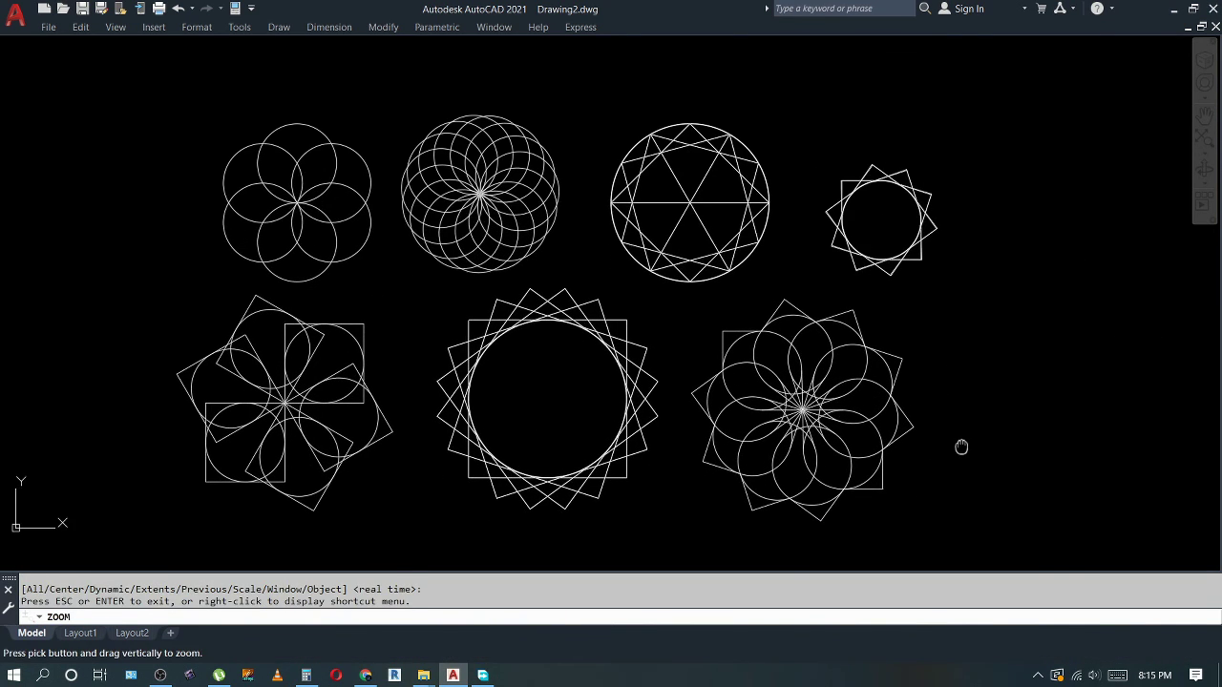
{"action": "key", "text": "Escape"}
{"action": "key", "text": "Return"}
{"action": "key", "text": "Return"}
{"action": "left_click_drag", "start_coordinate": [933, 429], "coordinate": [905, 390]}
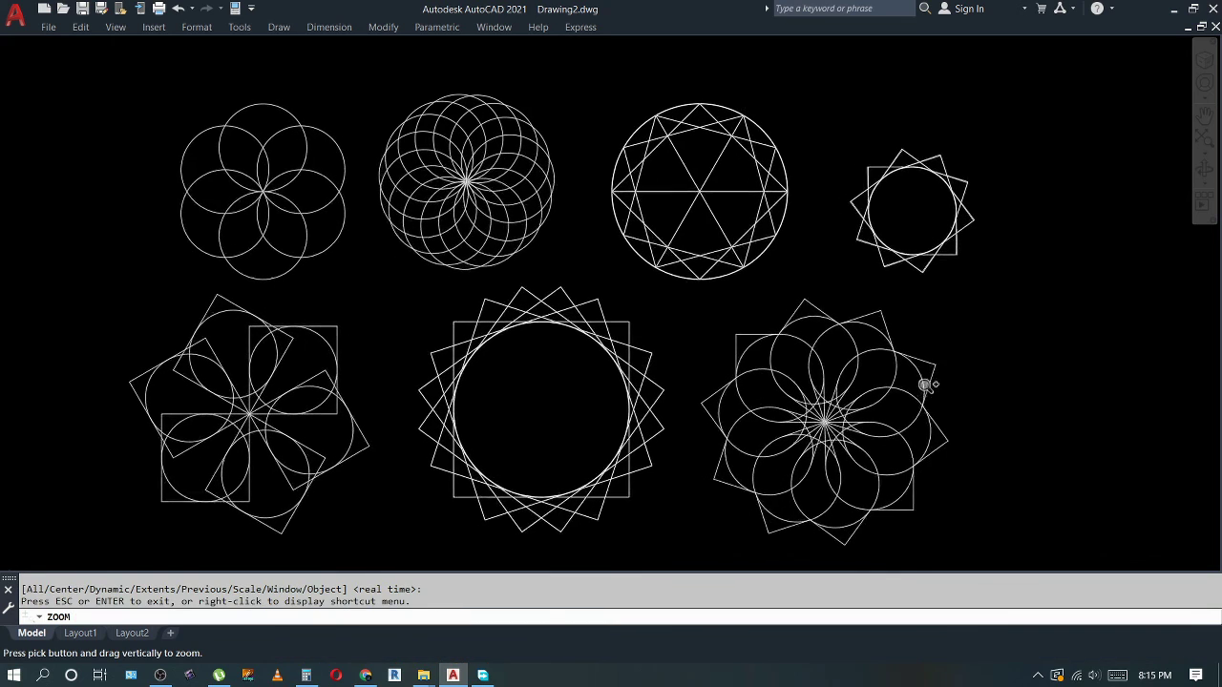
{"action": "key", "text": "Escape"}
{"action": "key", "text": "Escape"}
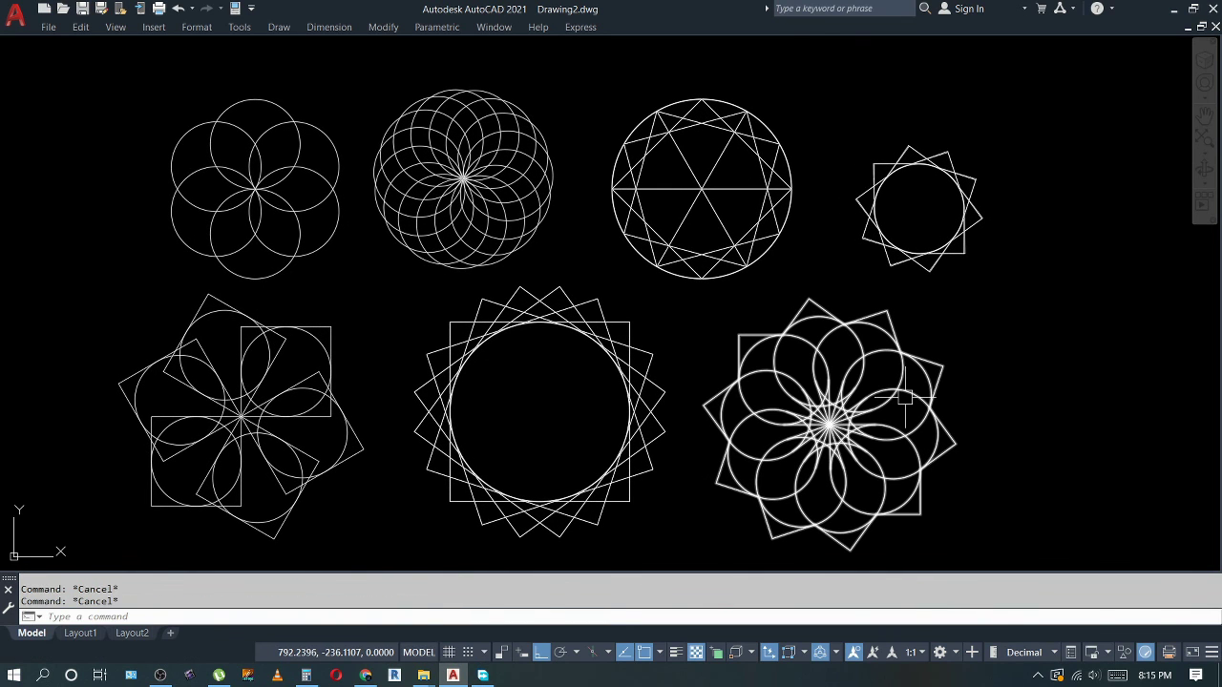